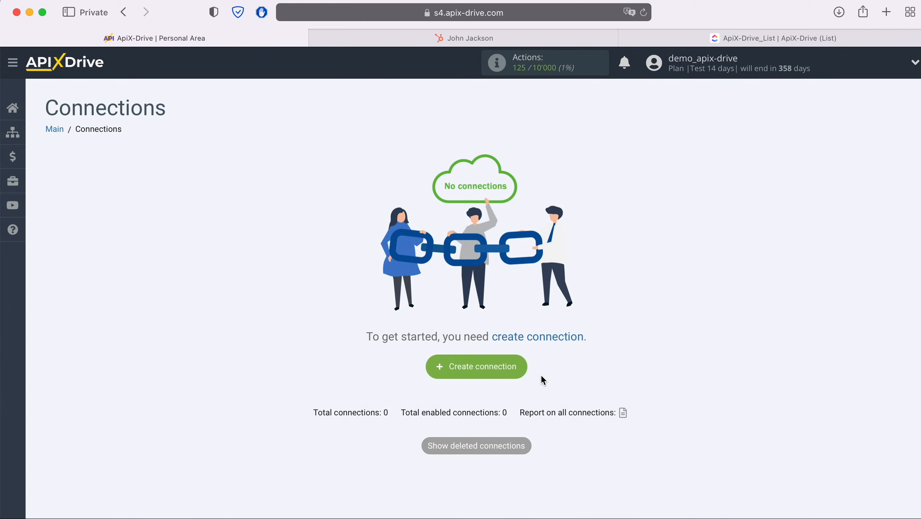
Create a new connection with Hubspot as the data source system
{"action": "left_click", "coordinate": [522, 368]}
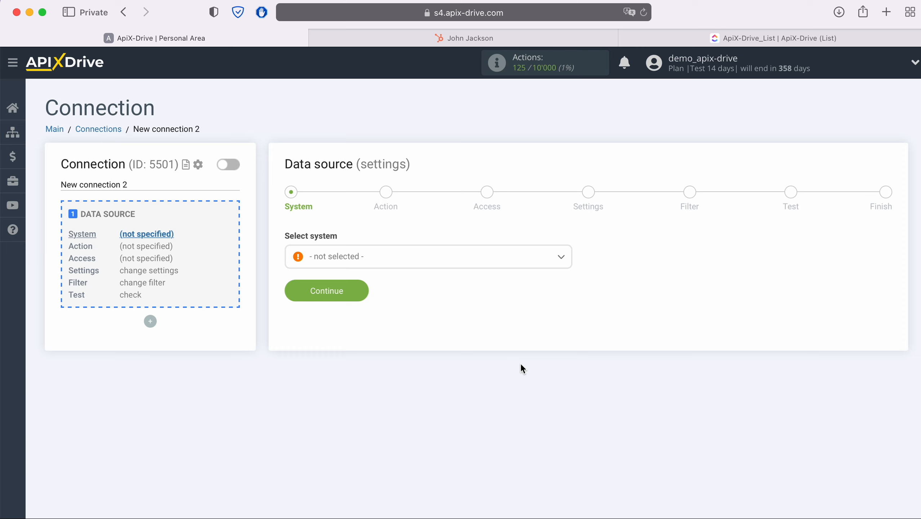
{"action": "left_click", "coordinate": [422, 257]}
{"action": "scroll", "coordinate": [448, 354], "scroll_direction": "down", "scroll_amount": 1}
{"action": "scroll", "coordinate": [448, 354], "scroll_direction": "down", "scroll_amount": 10}
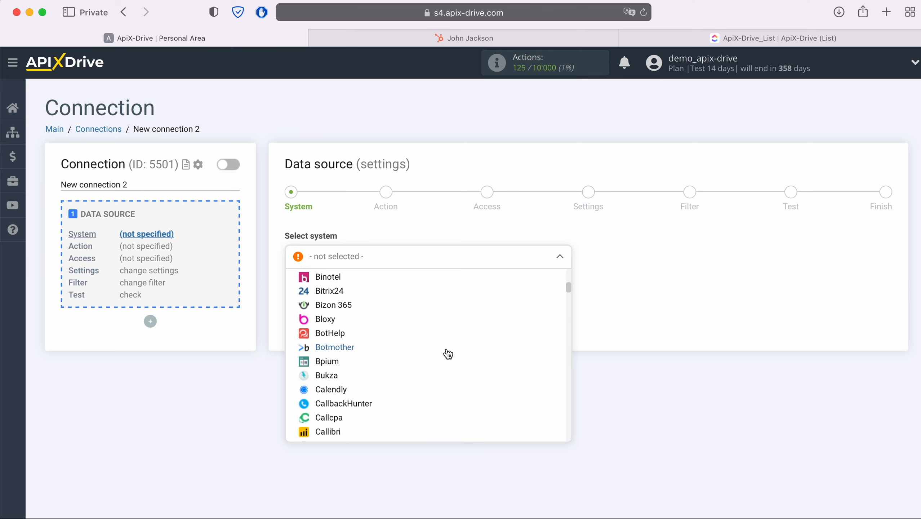
{"action": "scroll", "coordinate": [448, 354], "scroll_direction": "down", "scroll_amount": 10}
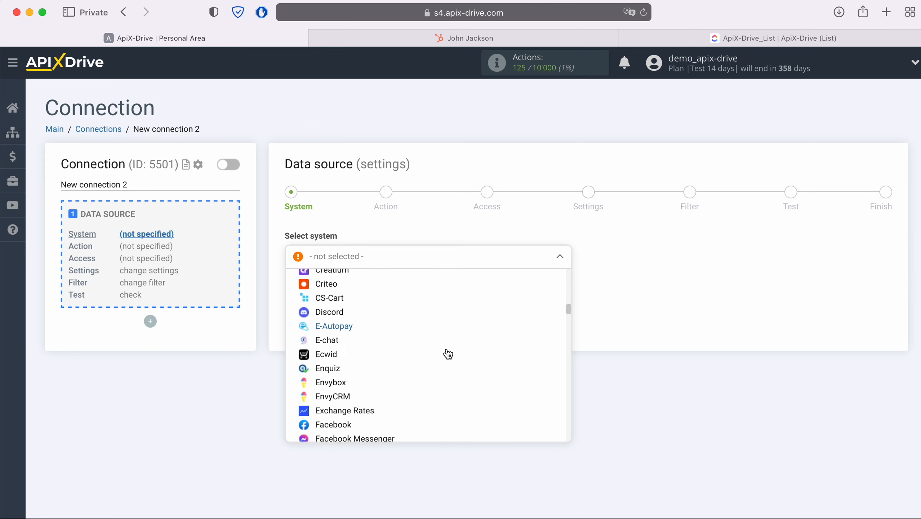
{"action": "scroll", "coordinate": [448, 355], "scroll_direction": "down", "scroll_amount": 5}
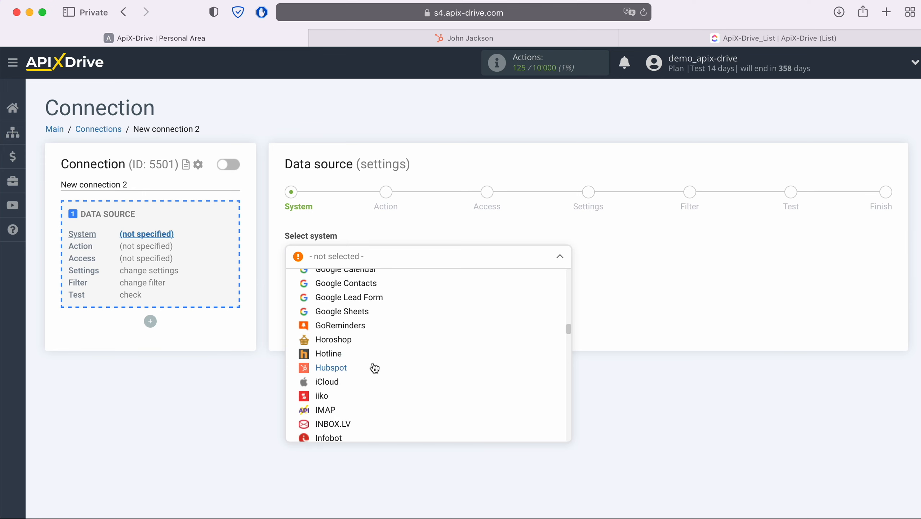
{"action": "left_click", "coordinate": [372, 367]}
{"action": "left_click", "coordinate": [361, 295]}
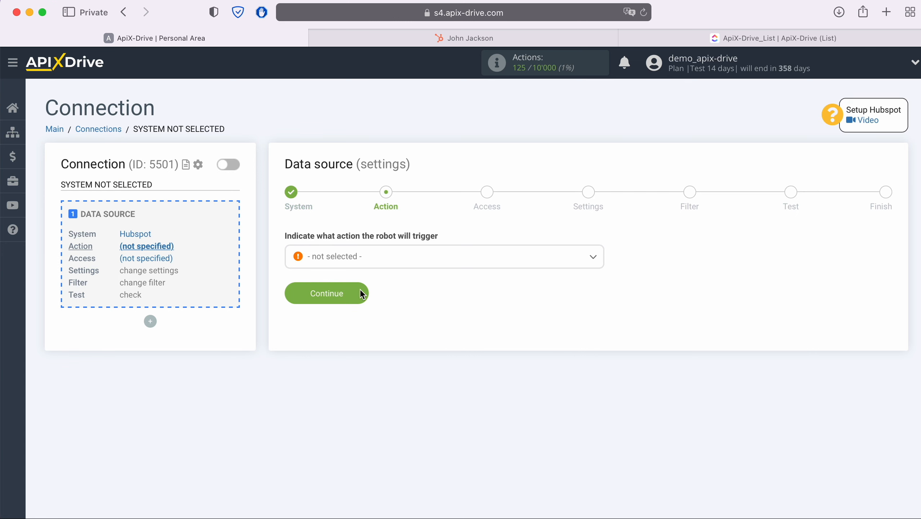
Set the data source action to Get Contacts (new) and proceed to account access
{"action": "left_click", "coordinate": [387, 261]}
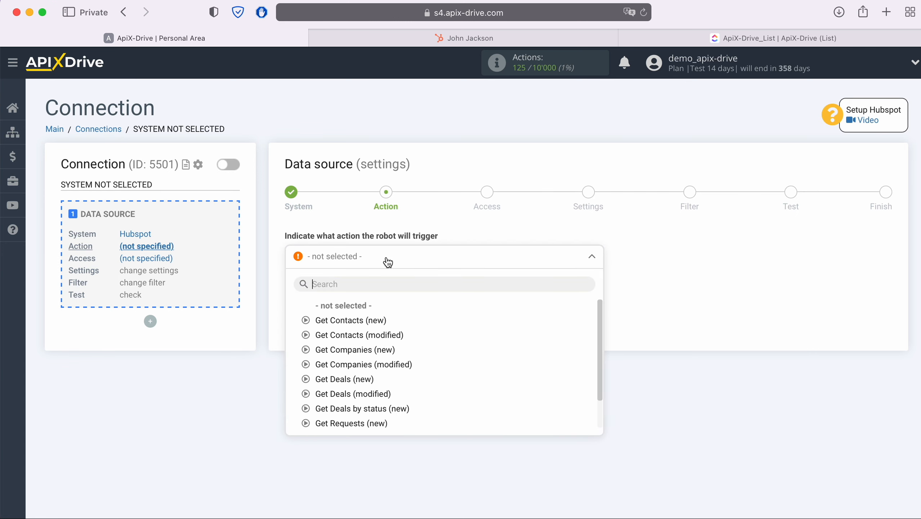
{"action": "left_click", "coordinate": [374, 320]}
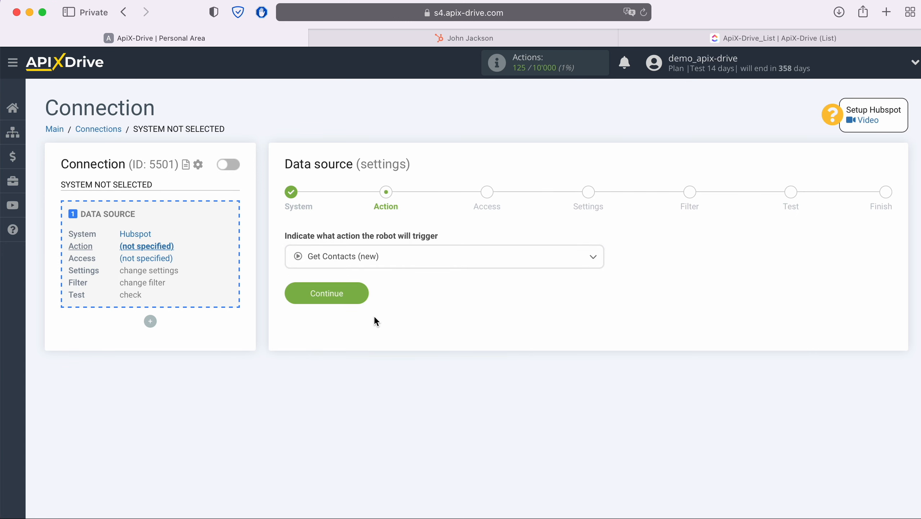
{"action": "left_click", "coordinate": [363, 297]}
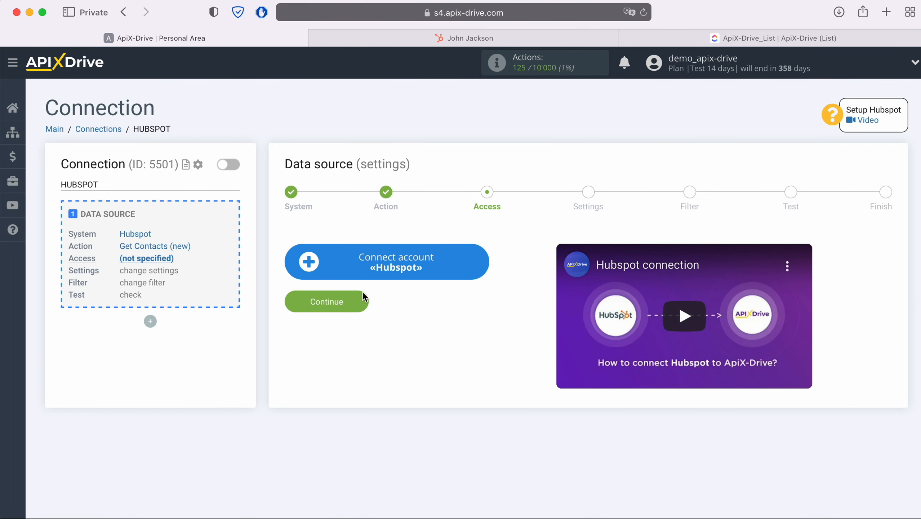
Start connecting a Hubspot account, switch to HubSpot and open the API Key page in its integration settings
{"action": "left_click", "coordinate": [483, 261]}
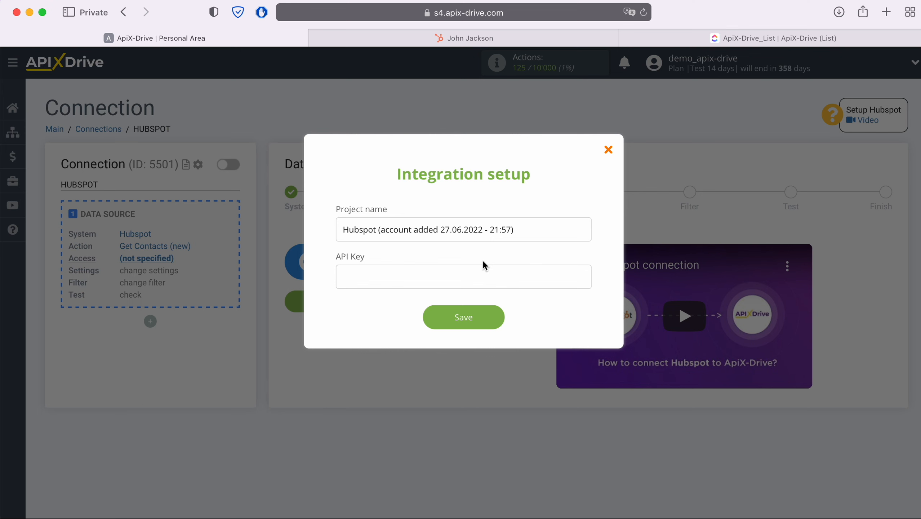
{"action": "left_click", "coordinate": [537, 38]}
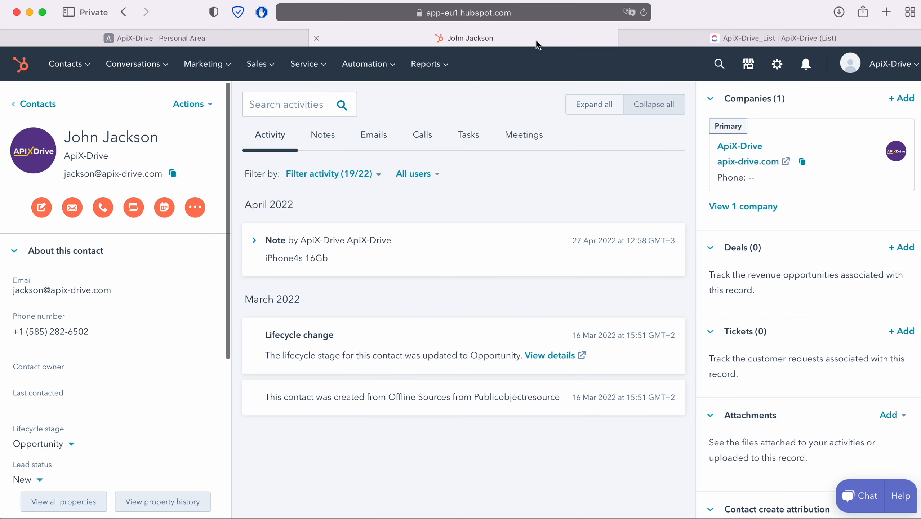
{"action": "left_click", "coordinate": [890, 67]}
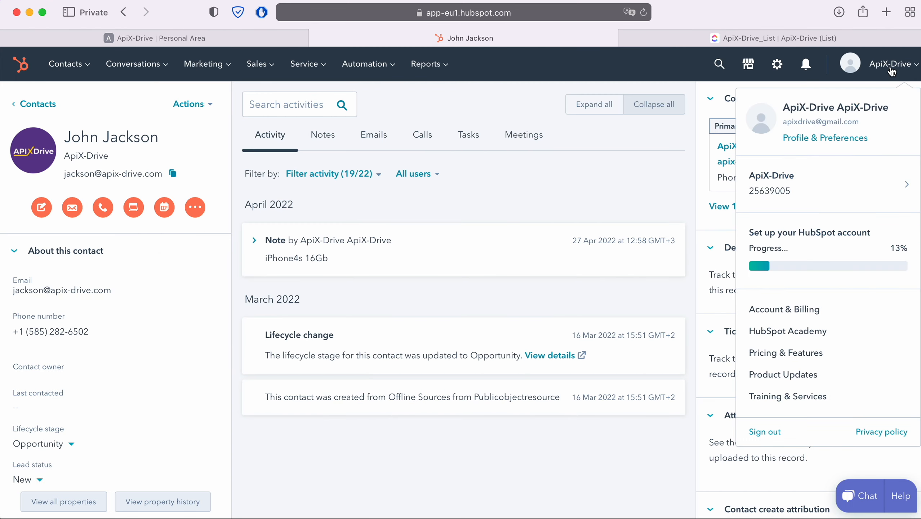
{"action": "left_click", "coordinate": [846, 142]}
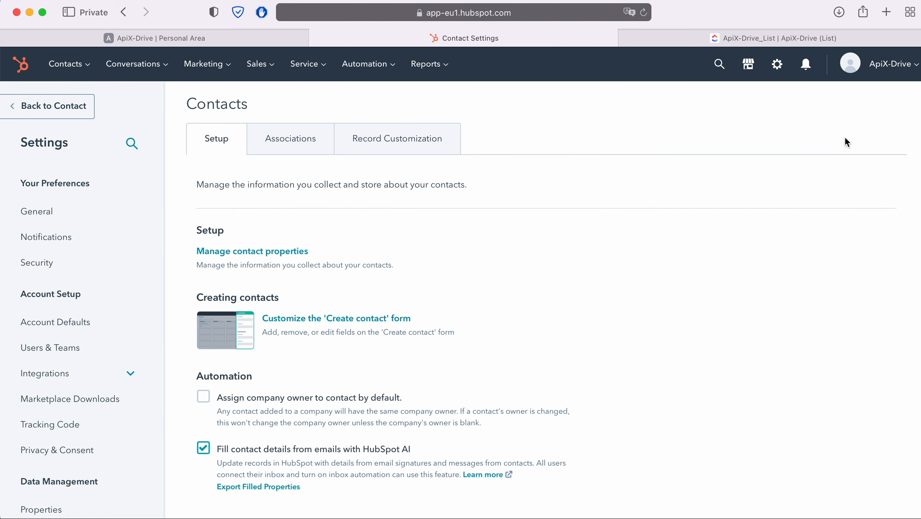
{"action": "left_click", "coordinate": [33, 375]}
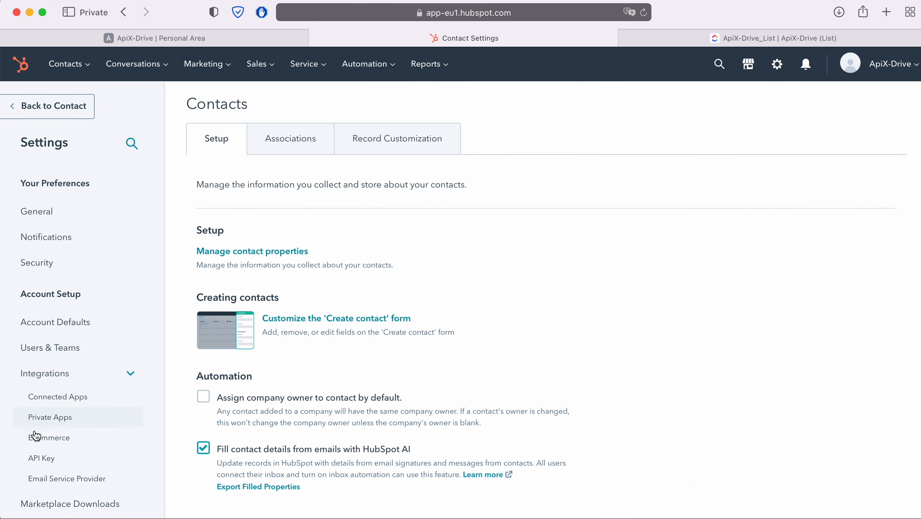
{"action": "left_click", "coordinate": [41, 457]}
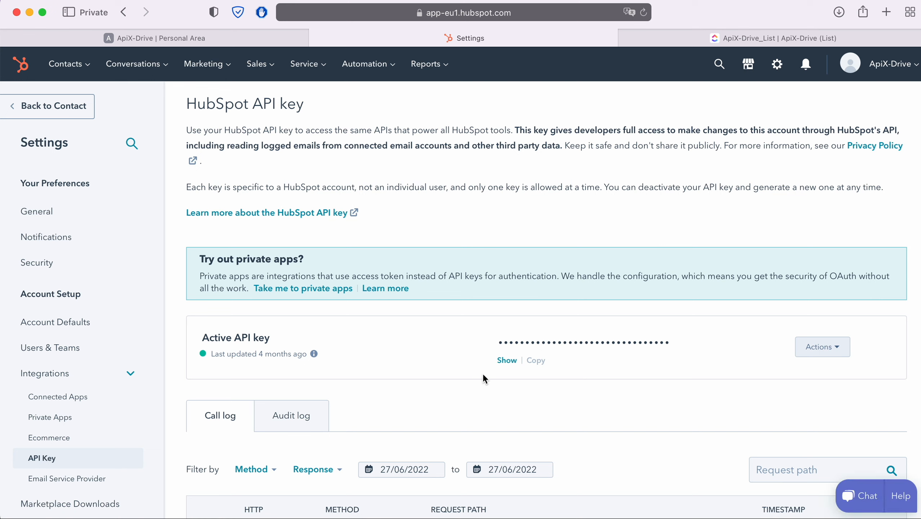
Reveal the active HubSpot API key and copy it
{"action": "left_click", "coordinate": [507, 359]}
{"action": "left_click_drag", "start_coordinate": [498, 344], "coordinate": [694, 343]}
{"action": "right_click", "coordinate": [690, 345]}
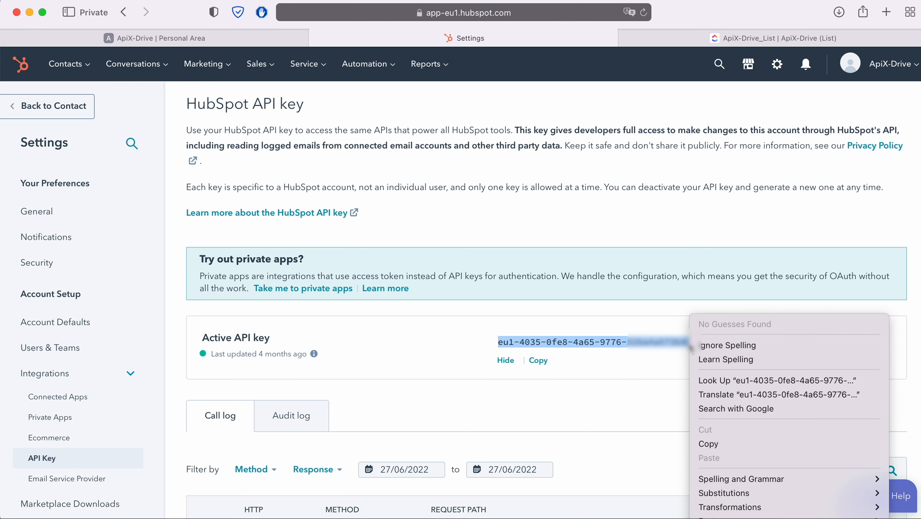
{"action": "left_click", "coordinate": [732, 444]}
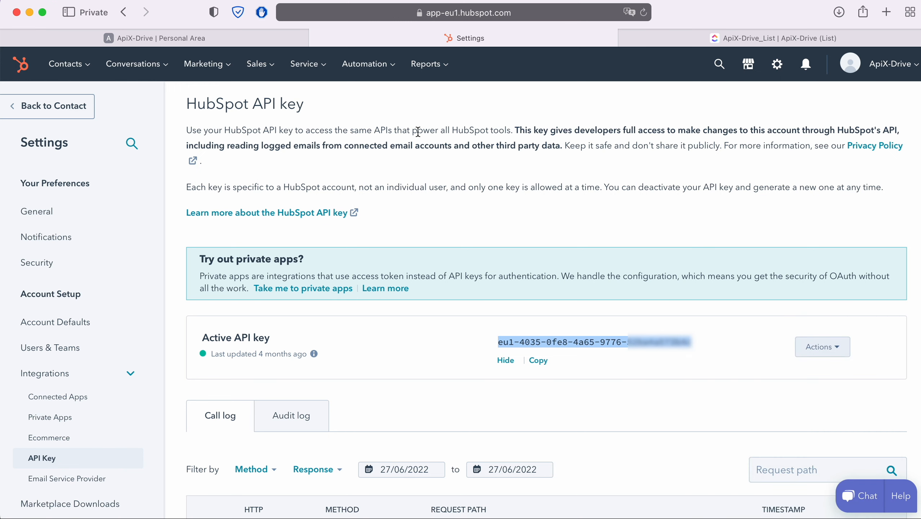
Switch back to ApiX-Drive, paste the API key into the Hubspot integration setup and save it
{"action": "left_click", "coordinate": [249, 43]}
{"action": "right_click", "coordinate": [360, 271]}
{"action": "left_click", "coordinate": [383, 304]}
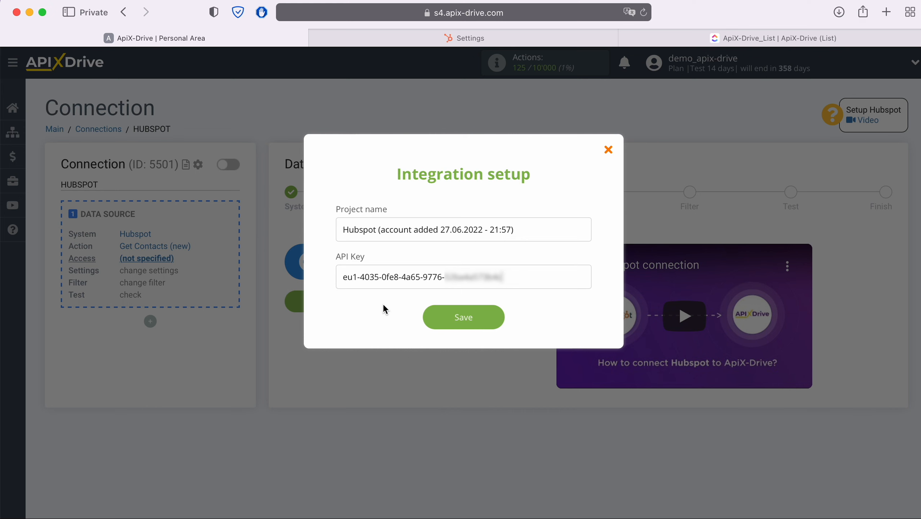
{"action": "left_click", "coordinate": [499, 315]}
Choose the newly added Hubspot account as the data source login and proceed to the settings
{"action": "left_click", "coordinate": [486, 256]}
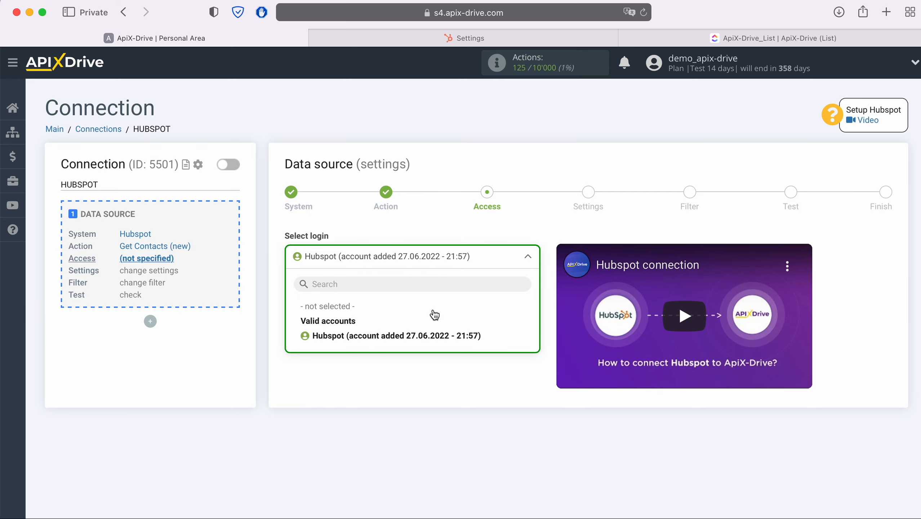
{"action": "left_click", "coordinate": [434, 334]}
{"action": "left_click", "coordinate": [356, 324]}
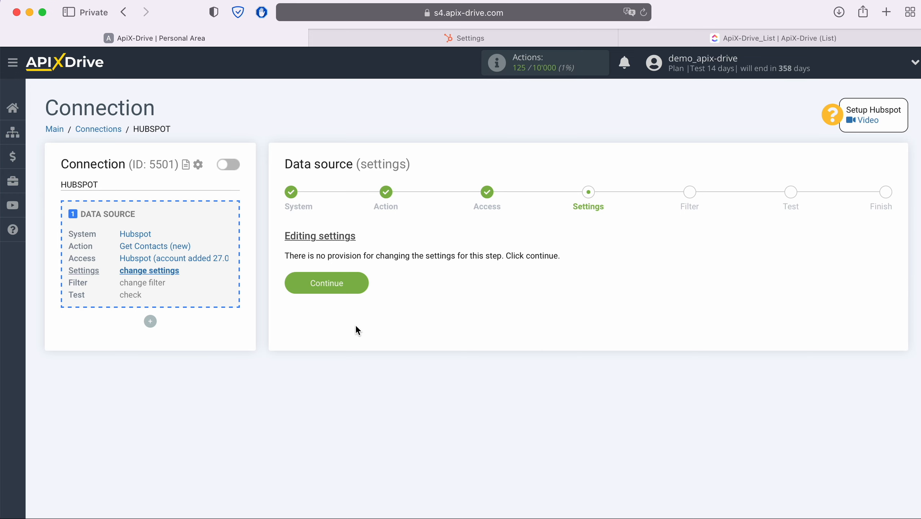
Complete the data source setup without any filter conditions, reviewing the Hubspot contact data in the test
{"action": "left_click", "coordinate": [365, 283]}
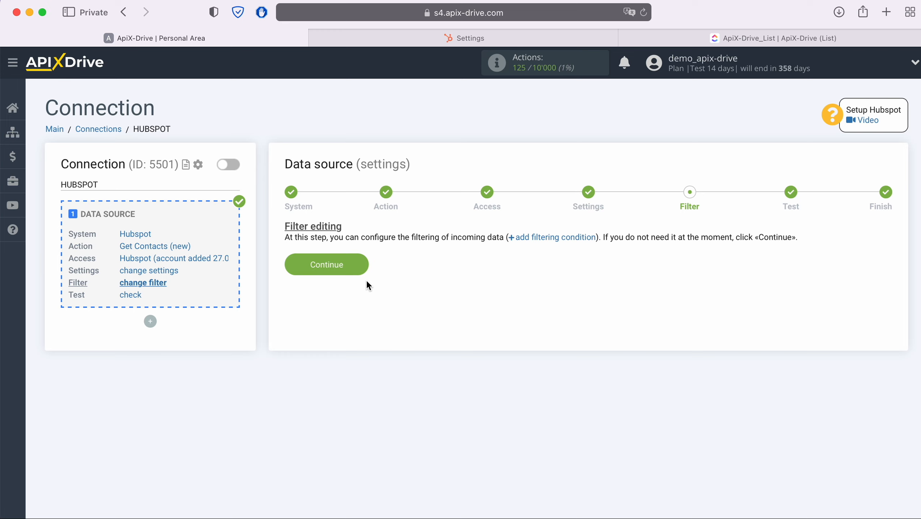
{"action": "left_click", "coordinate": [362, 264]}
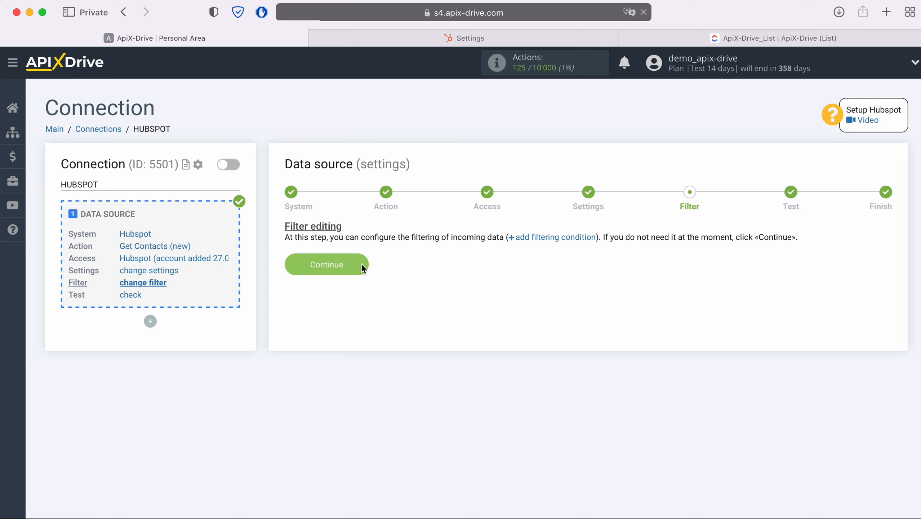
{"action": "scroll", "coordinate": [361, 263], "scroll_direction": "down", "scroll_amount": 7}
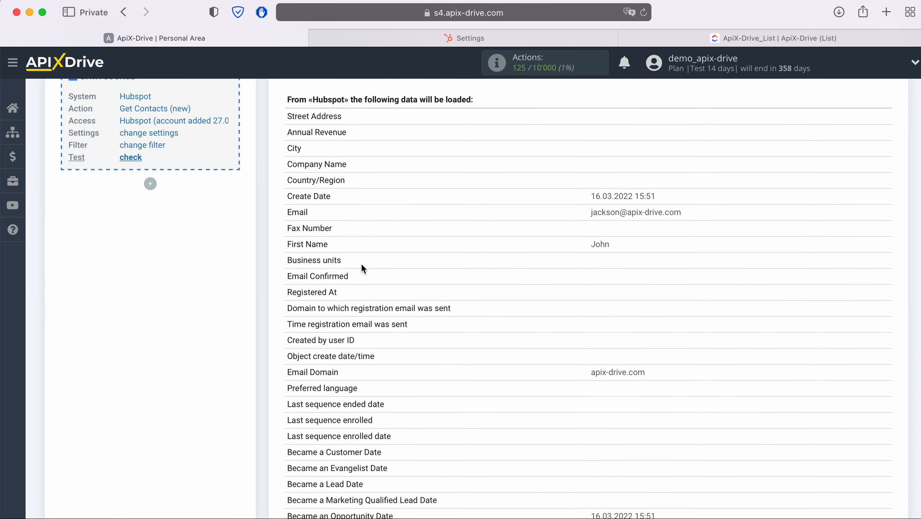
{"action": "scroll", "coordinate": [362, 263], "scroll_direction": "down", "scroll_amount": 7}
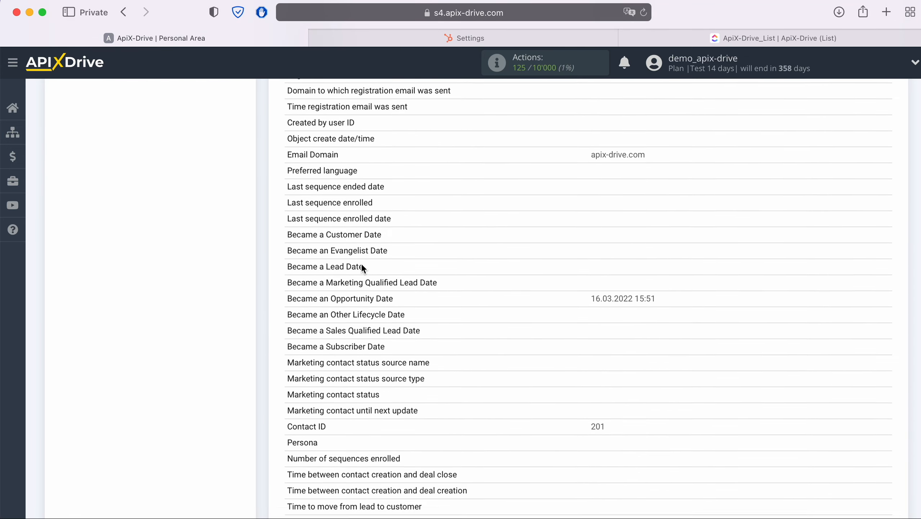
{"action": "scroll", "coordinate": [361, 266], "scroll_direction": "down", "scroll_amount": 6}
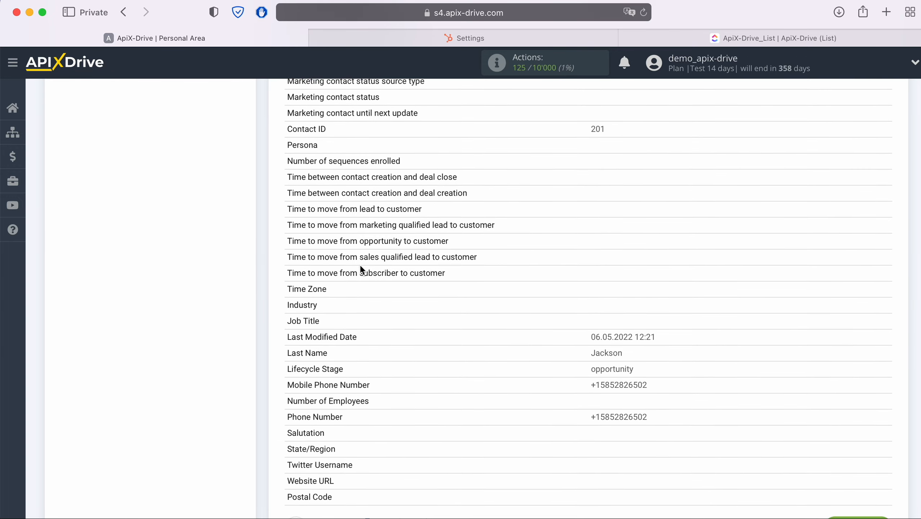
{"action": "left_click", "coordinate": [883, 489]}
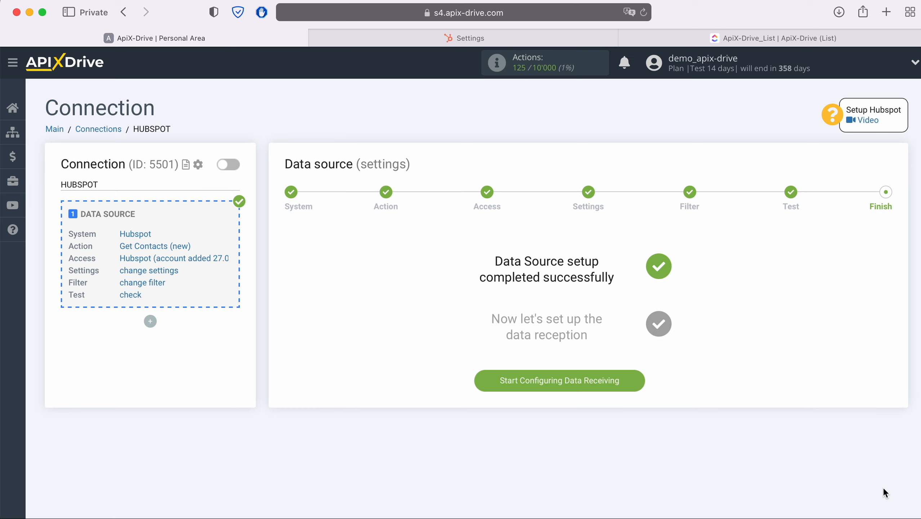
Start configuring data receiving and select ClickUp as the data destination system
{"action": "left_click", "coordinate": [636, 380]}
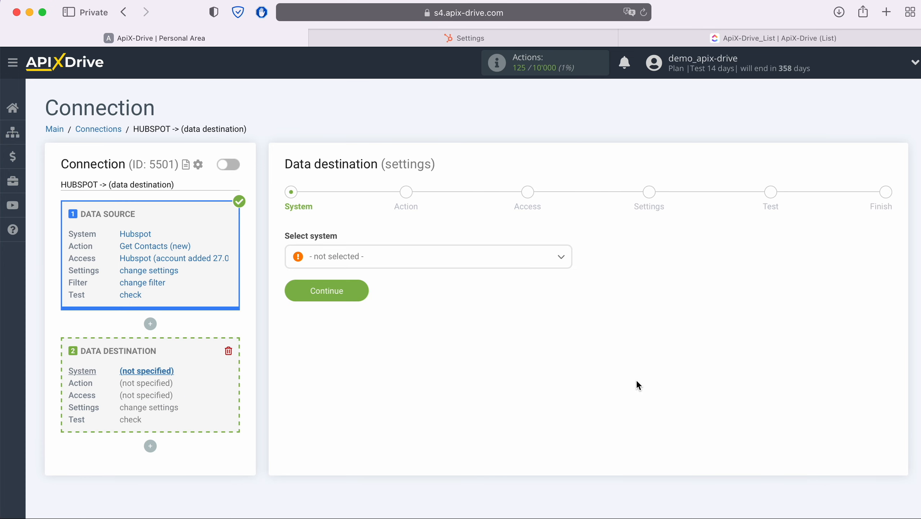
{"action": "left_click", "coordinate": [465, 265]}
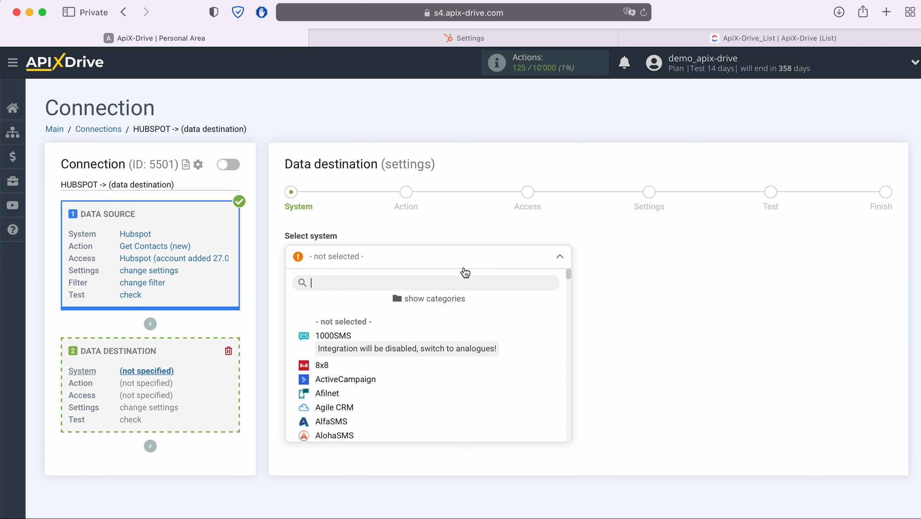
{"action": "scroll", "coordinate": [486, 329], "scroll_direction": "down", "scroll_amount": 6}
{"action": "scroll", "coordinate": [486, 329], "scroll_direction": "down", "scroll_amount": 5}
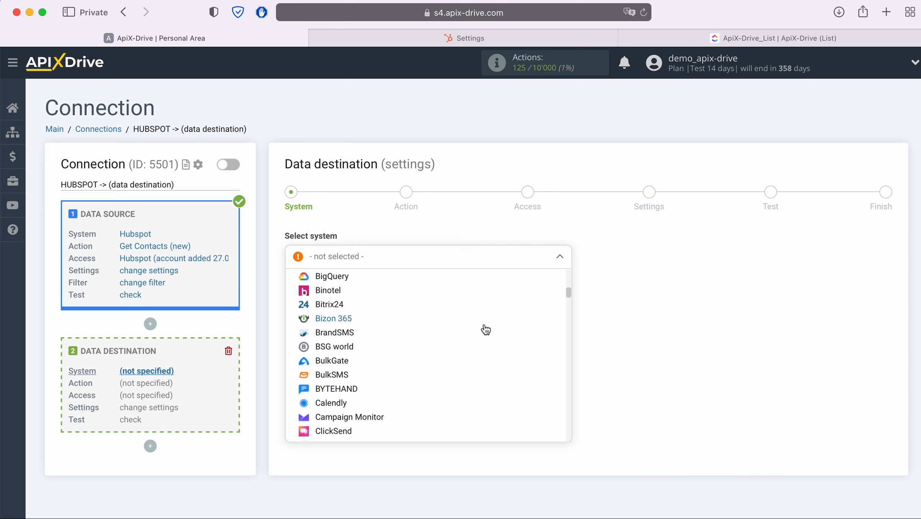
{"action": "left_click", "coordinate": [402, 360]}
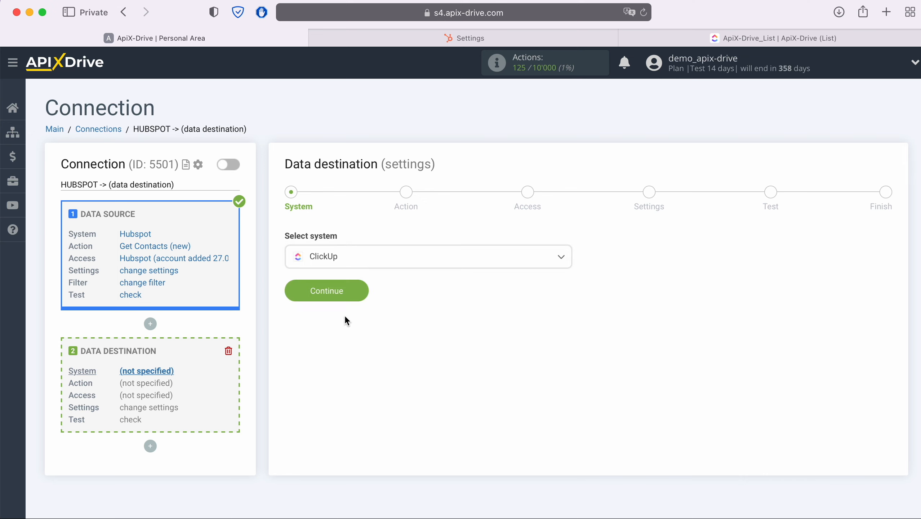
{"action": "left_click", "coordinate": [362, 289]}
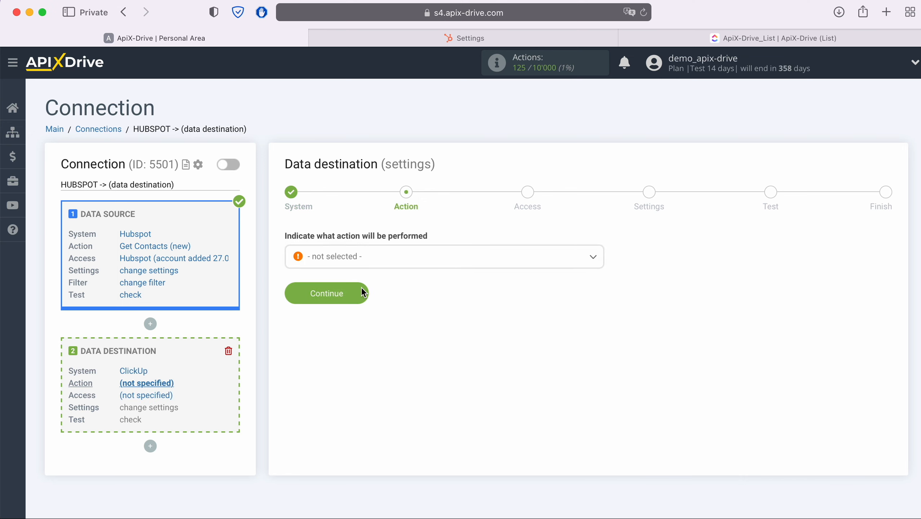
Set the data destination action to Create Task and proceed to account access
{"action": "left_click", "coordinate": [378, 258]}
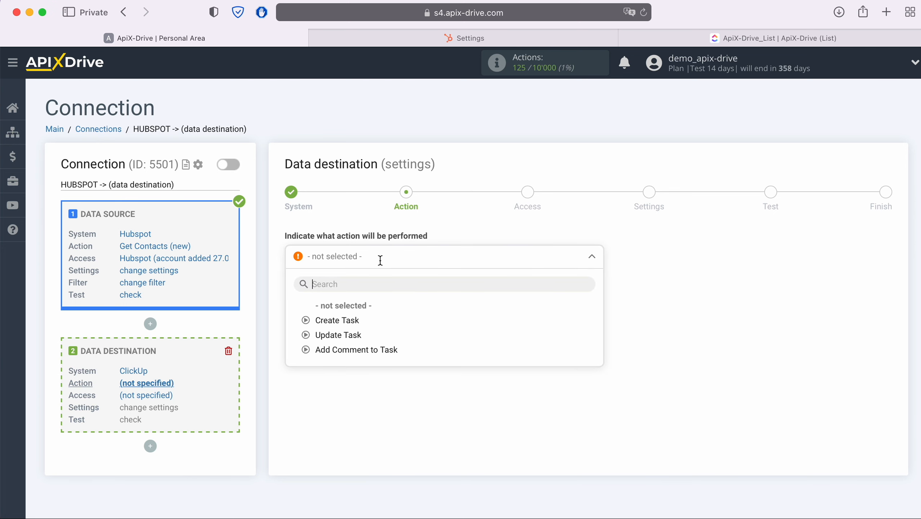
{"action": "left_click", "coordinate": [350, 319]}
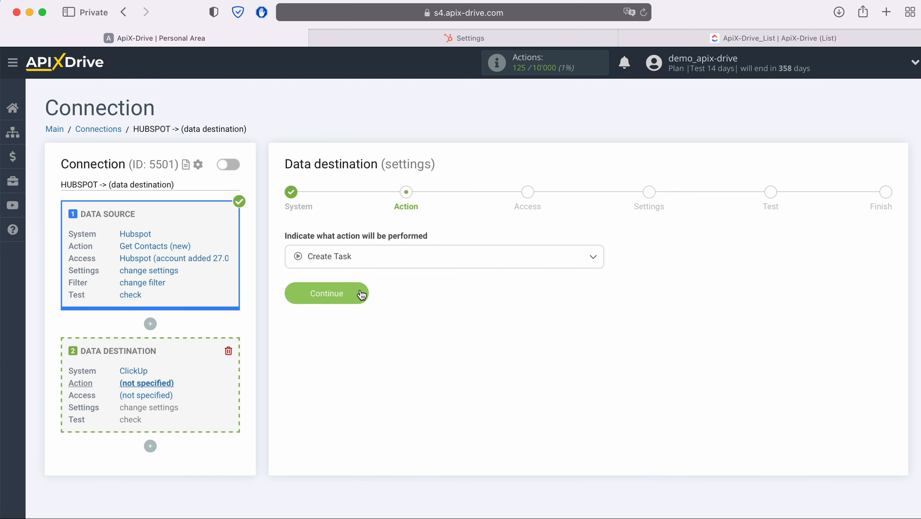
{"action": "left_click", "coordinate": [361, 293]}
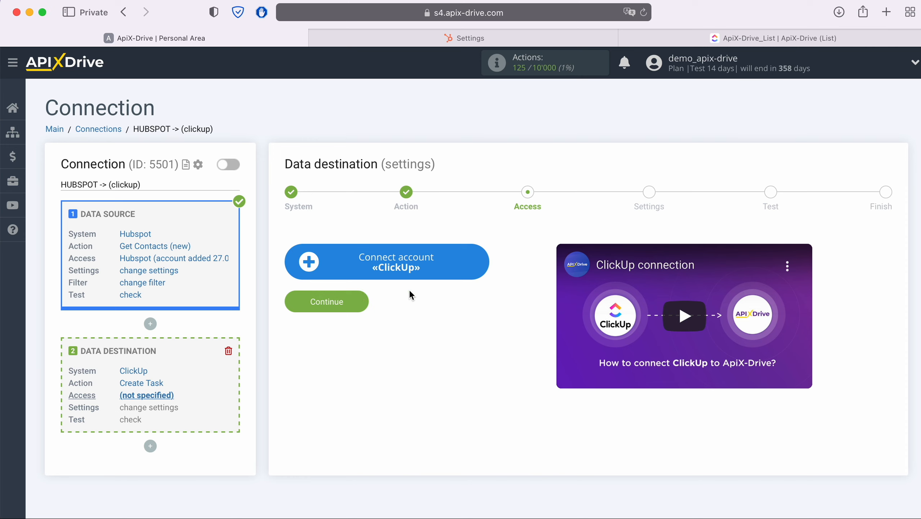
Connect a ClickUp account as the data destination, logging in with the account email and password
{"action": "left_click", "coordinate": [479, 262]}
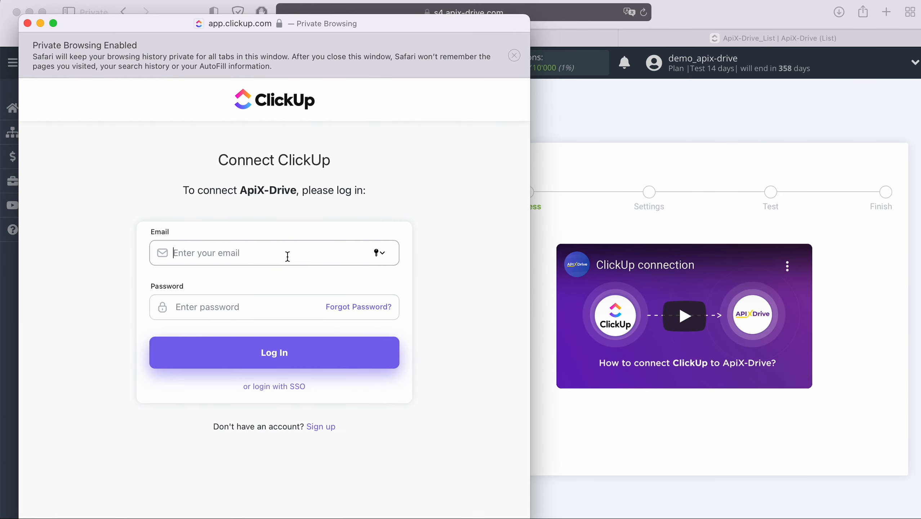
{"action": "right_click", "coordinate": [263, 254]}
{"action": "left_click", "coordinate": [287, 290]}
{"action": "left_click", "coordinate": [252, 308]}
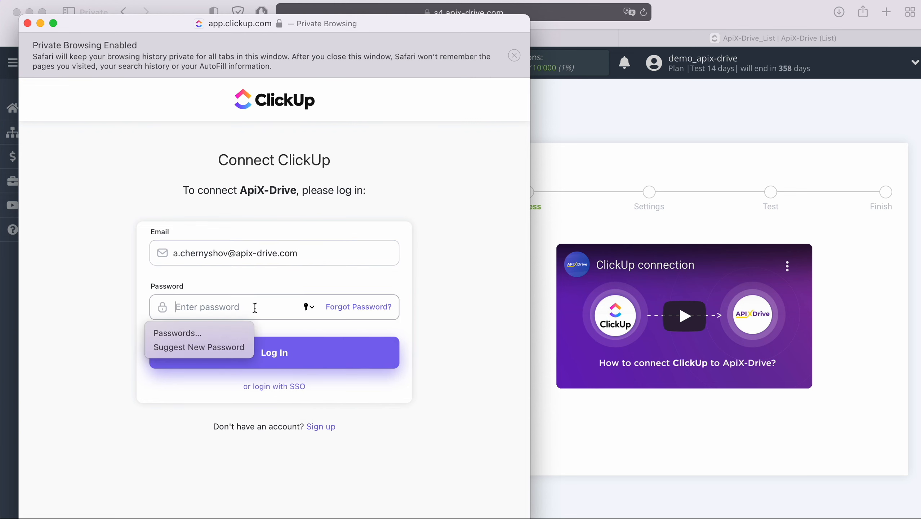
{"action": "type", "text": "***********"}
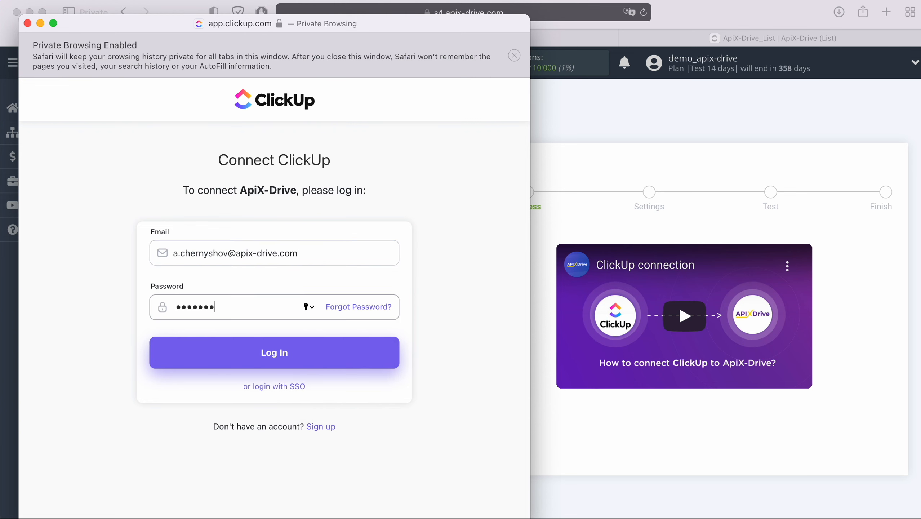
{"action": "left_click", "coordinate": [305, 356]}
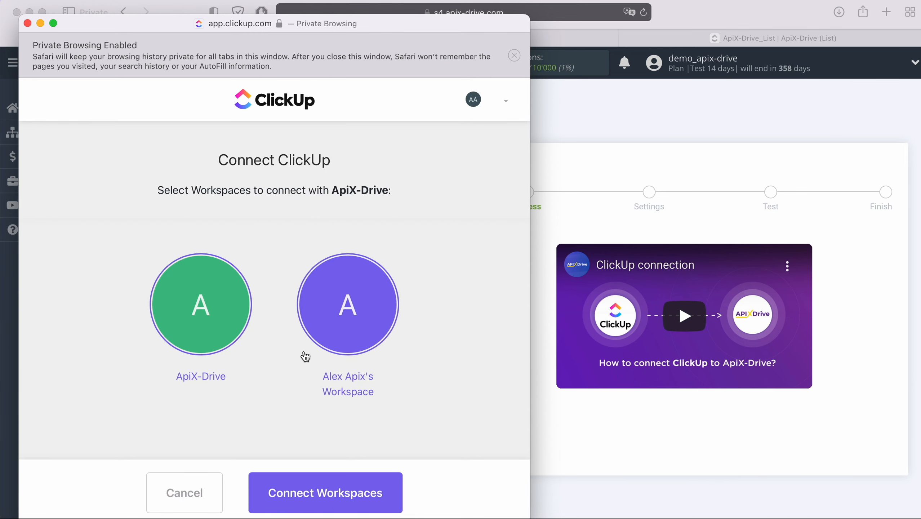
Keep both listed ClickUp workspaces selected and connect them with ApiX-Drive
{"action": "left_click", "coordinate": [220, 318]}
{"action": "left_click", "coordinate": [221, 317]}
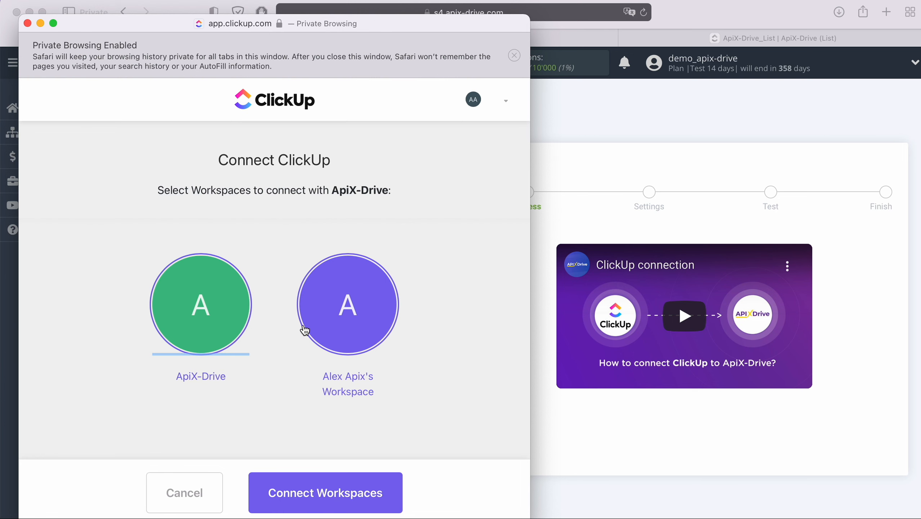
{"action": "left_click", "coordinate": [322, 316]}
{"action": "left_click", "coordinate": [321, 316]}
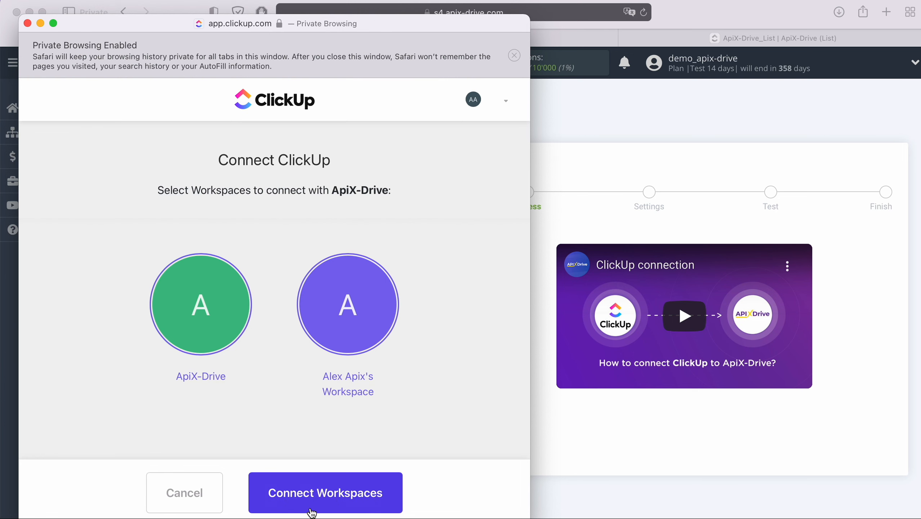
{"action": "left_click", "coordinate": [315, 492]}
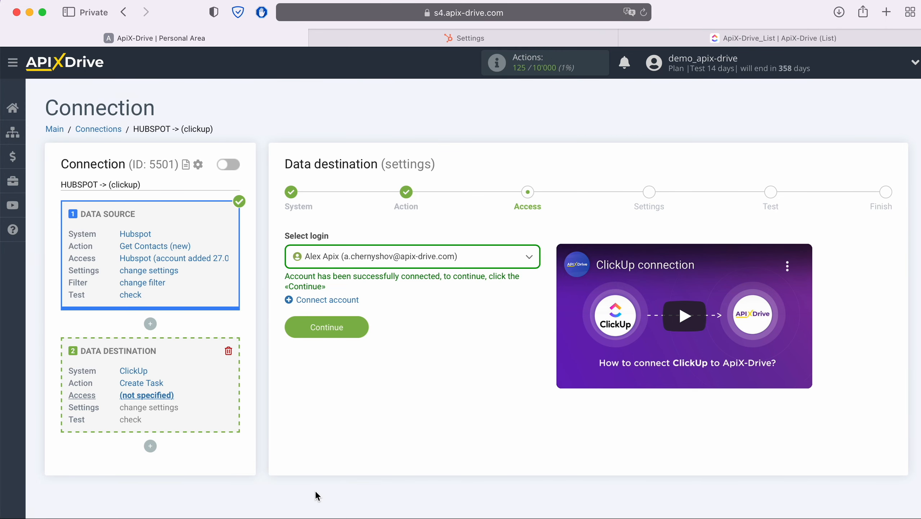
Choose the newly connected ClickUp account as the data destination login and proceed to the settings
{"action": "left_click", "coordinate": [479, 255]}
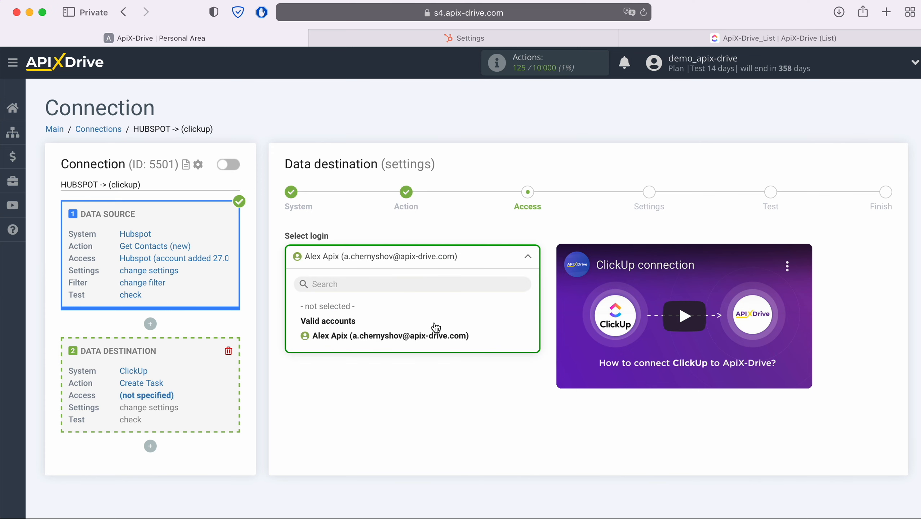
{"action": "left_click", "coordinate": [434, 329]}
{"action": "left_click", "coordinate": [360, 323]}
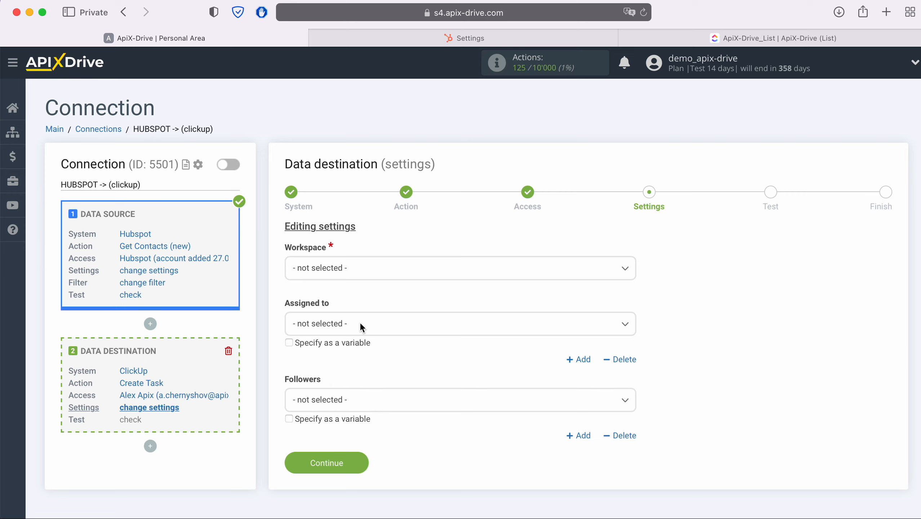
Set the task destination to workspace ApiX-Drive, space ApiX-Drive_space and list ApiX-Drive_Folder - ApiX-Drive_List
{"action": "left_click", "coordinate": [354, 267]}
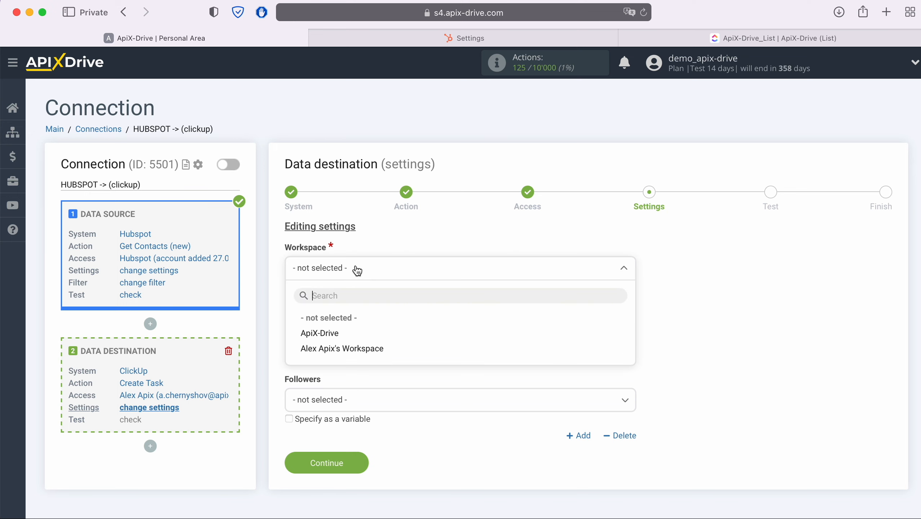
{"action": "left_click", "coordinate": [332, 331]}
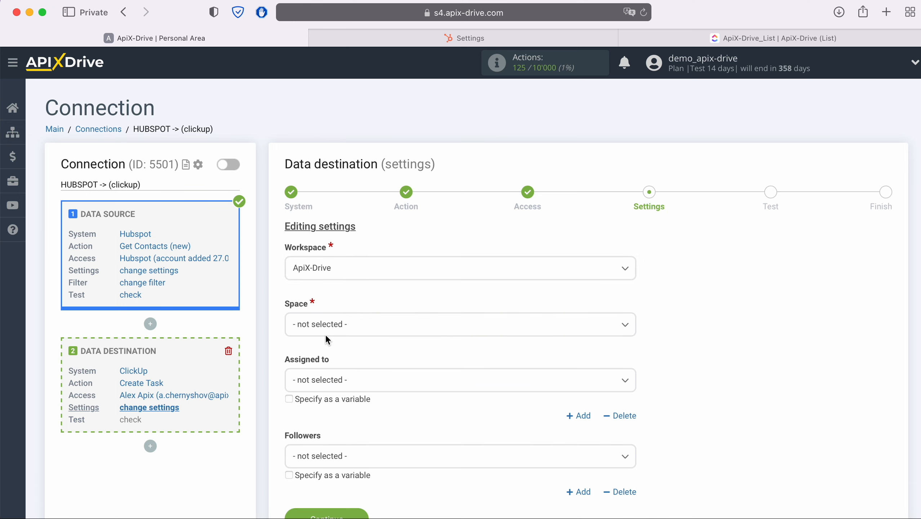
{"action": "left_click", "coordinate": [345, 329]}
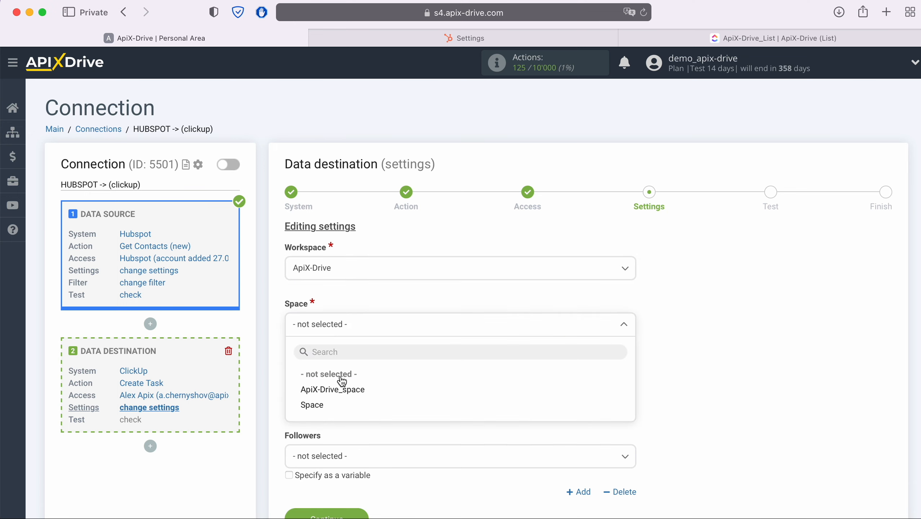
{"action": "left_click", "coordinate": [343, 388]}
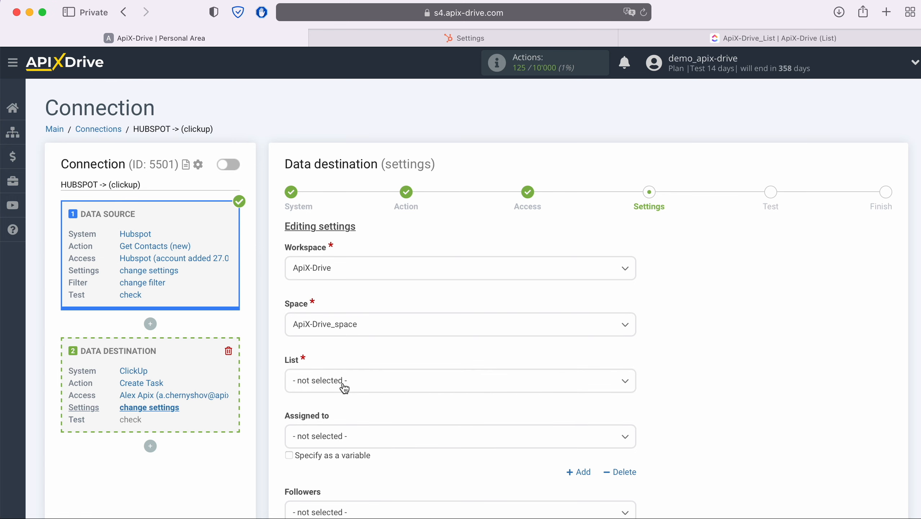
{"action": "left_click", "coordinate": [344, 383]}
{"action": "left_click", "coordinate": [393, 446]}
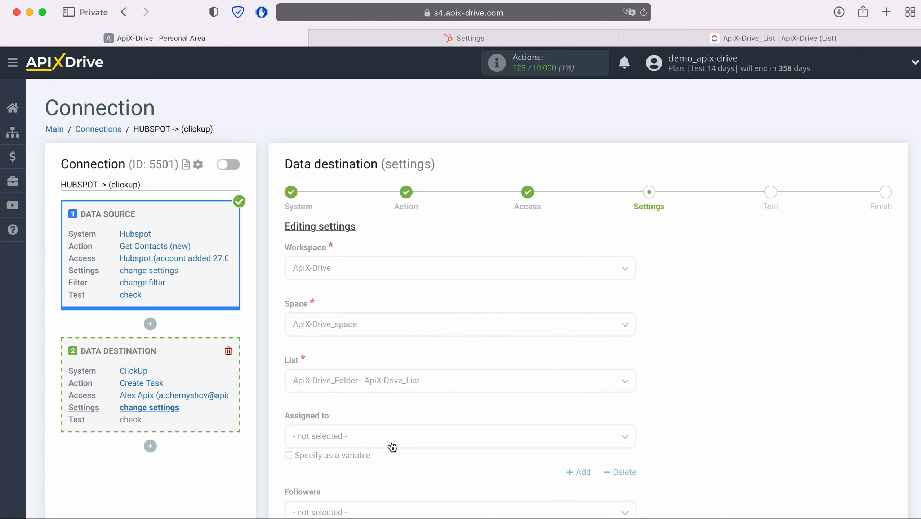
Add the Hubspot Create Date variable to the task Description and label it "Date"
{"action": "scroll", "coordinate": [392, 443], "scroll_direction": "down", "scroll_amount": 5}
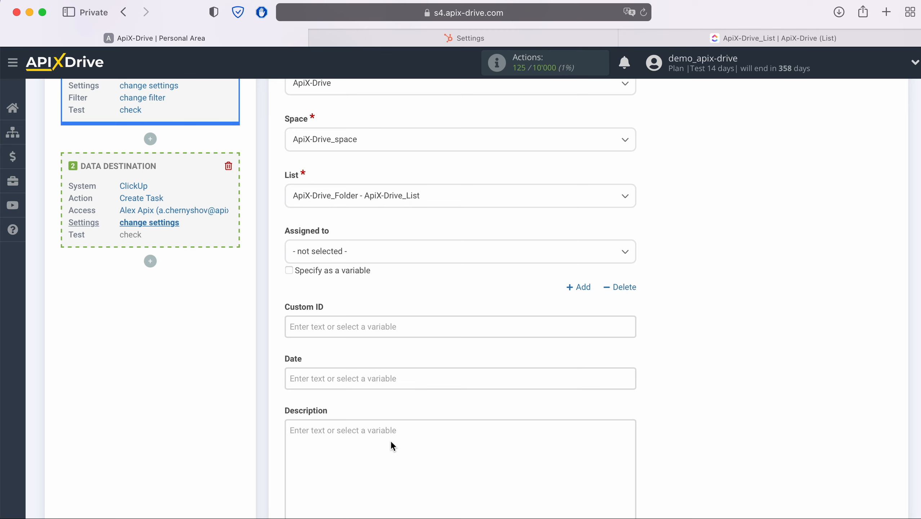
{"action": "left_click", "coordinate": [364, 433]}
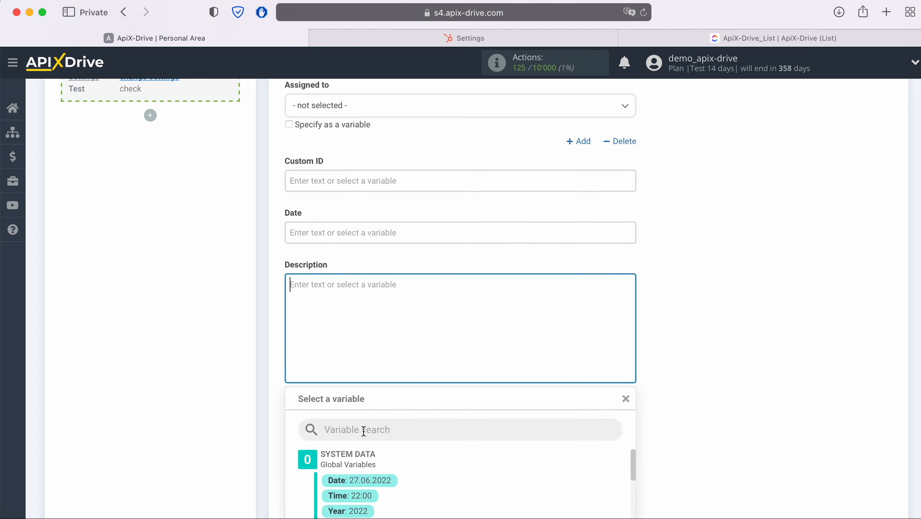
{"action": "scroll", "coordinate": [513, 404], "scroll_direction": "down", "scroll_amount": 4}
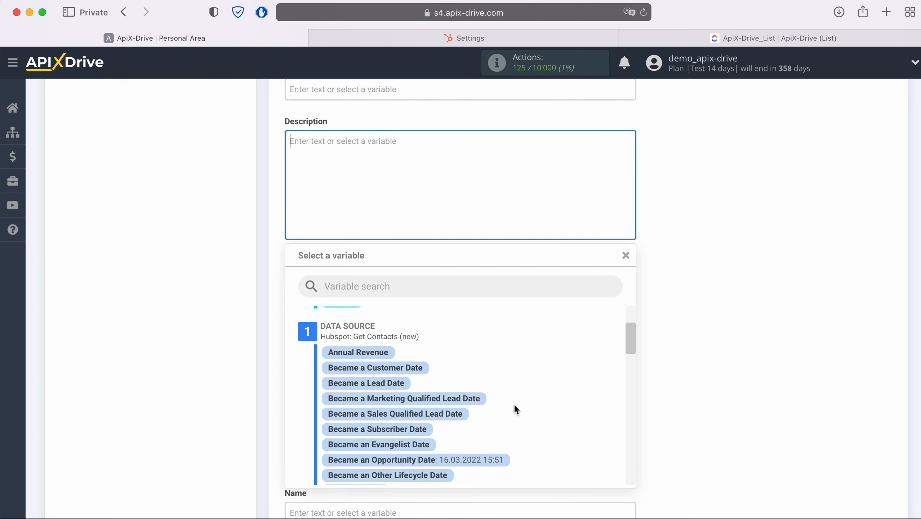
{"action": "scroll", "coordinate": [514, 404], "scroll_direction": "down", "scroll_amount": 5}
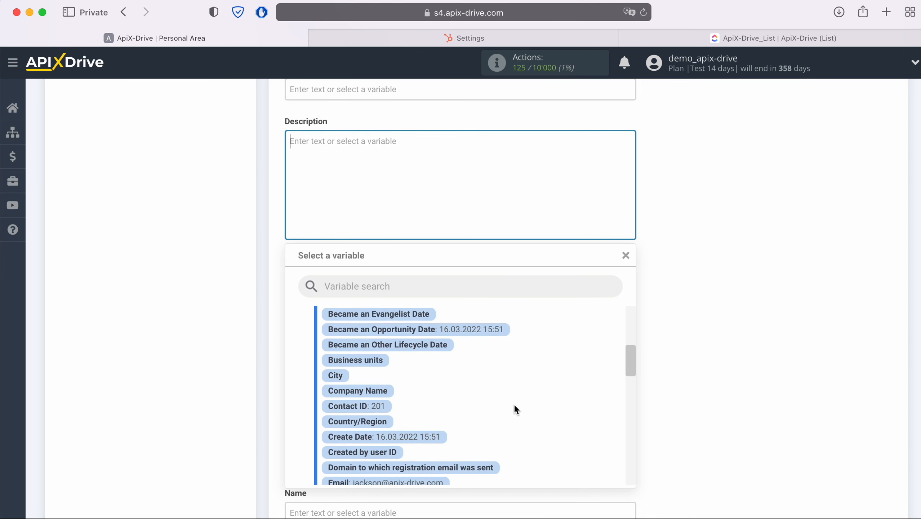
{"action": "left_click", "coordinate": [435, 440]}
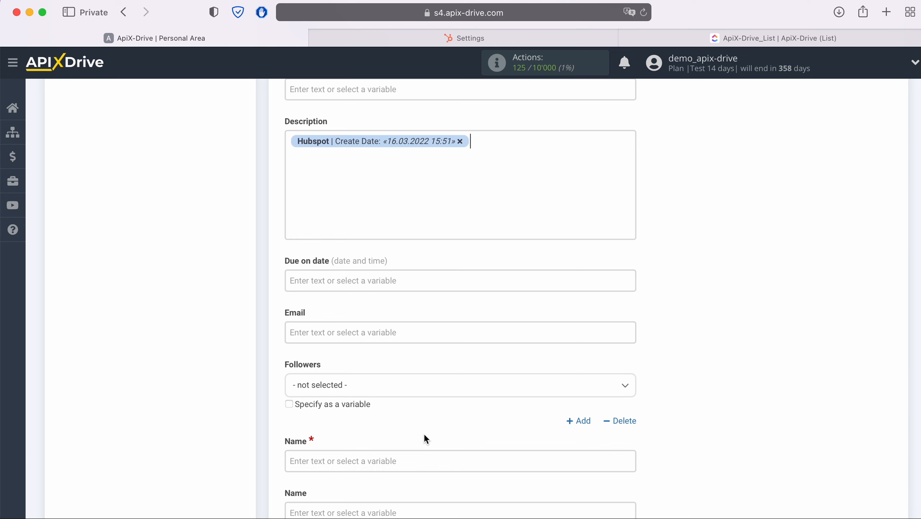
{"action": "left_click", "coordinate": [287, 141]}
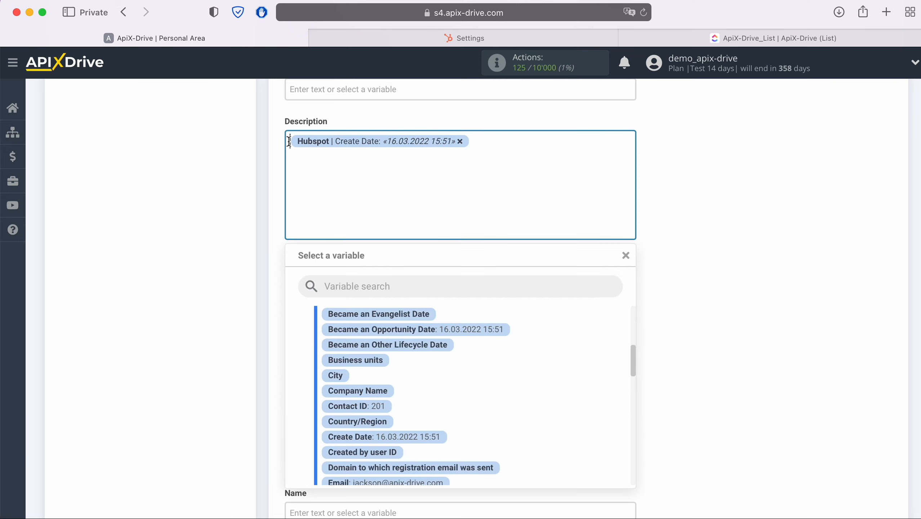
{"action": "type", "text": "Date"}
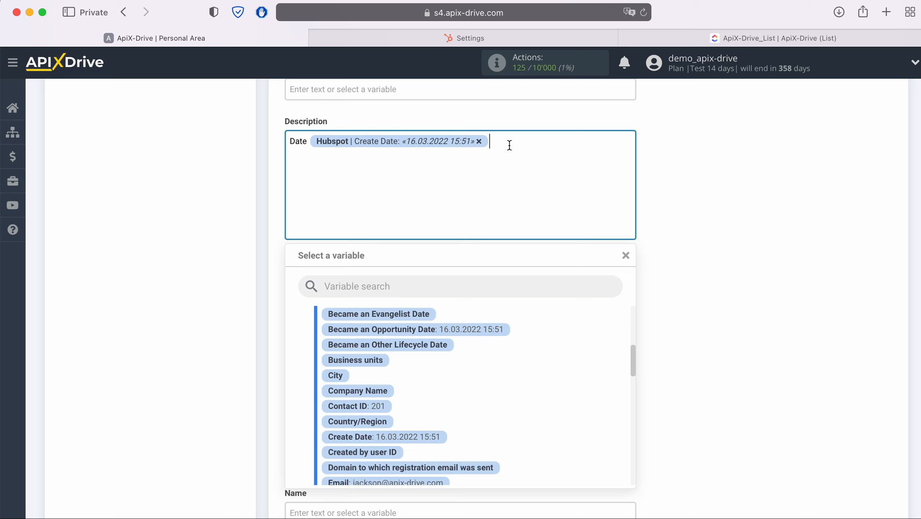
Add a "Name" line to the Description with the Hubspot First Name and Last Name variables
{"action": "key", "text": "Return"}
{"action": "type", "text": "Name"}
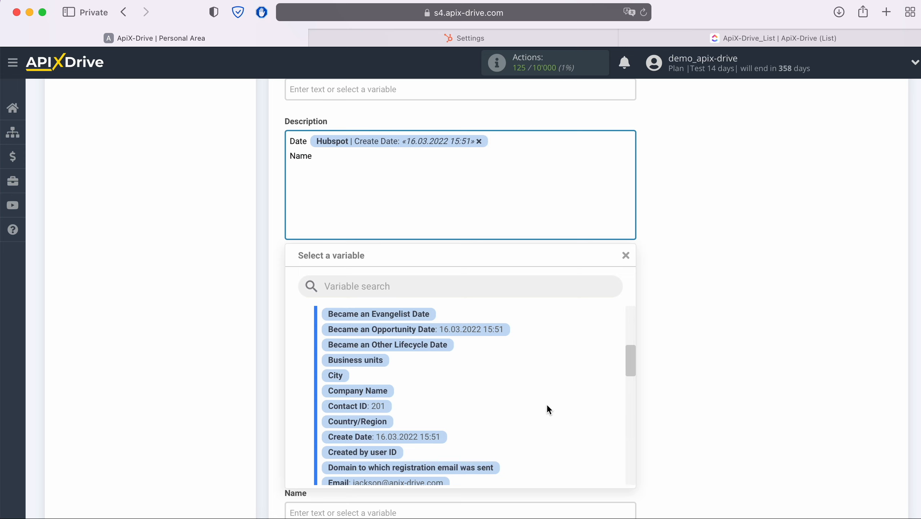
{"action": "scroll", "coordinate": [545, 401], "scroll_direction": "down", "scroll_amount": 5}
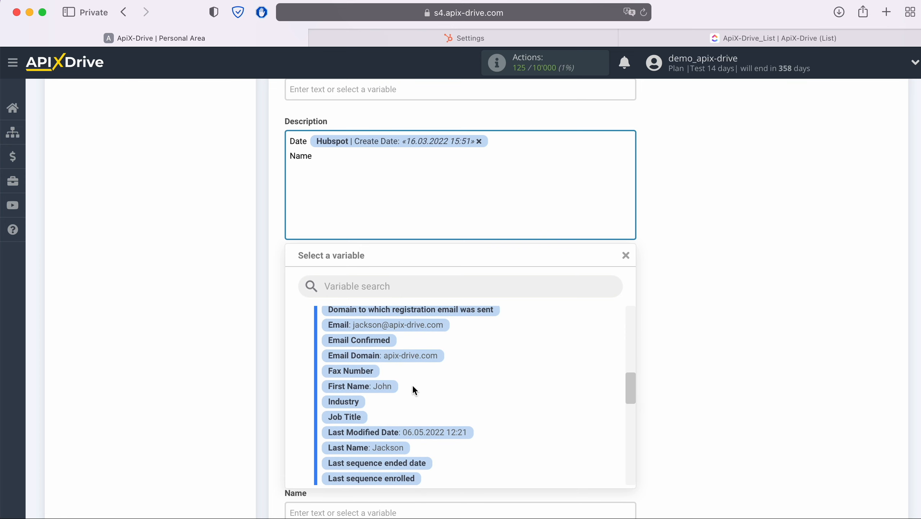
{"action": "left_click", "coordinate": [381, 386]}
{"action": "left_click", "coordinate": [463, 157]}
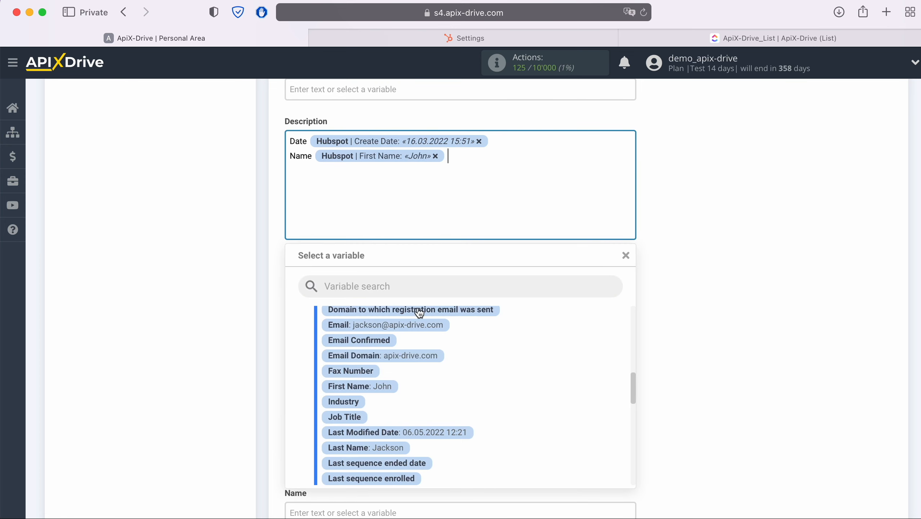
{"action": "left_click", "coordinate": [397, 447]}
Add a "Phone" line to the Description with the Hubspot Mobile Phone Number variable
{"action": "key", "text": "Return"}
{"action": "type", "text": "Phone"}
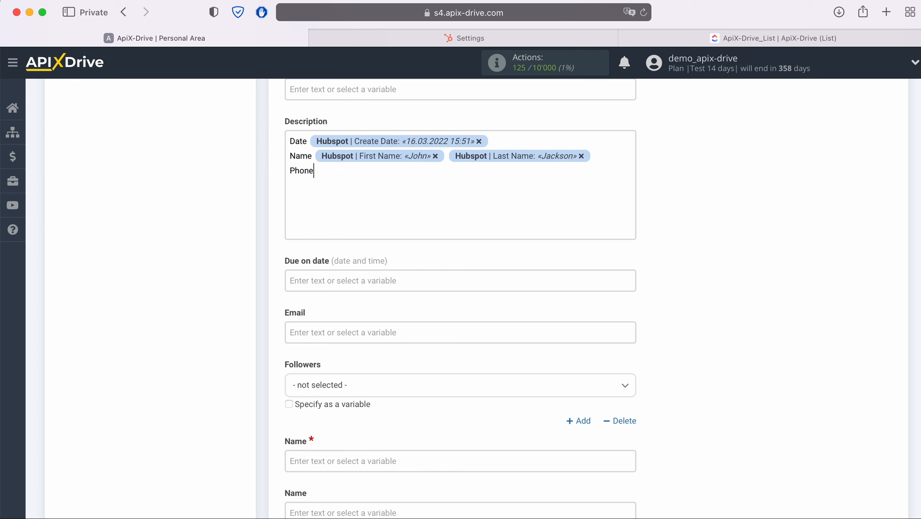
{"action": "left_click", "coordinate": [339, 171]}
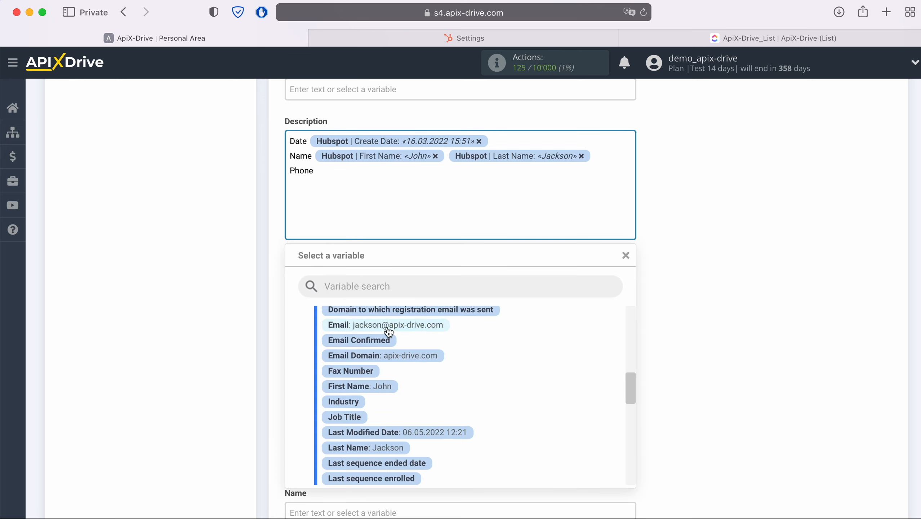
{"action": "scroll", "coordinate": [513, 394], "scroll_direction": "down", "scroll_amount": 1}
{"action": "scroll", "coordinate": [513, 390], "scroll_direction": "down", "scroll_amount": 5}
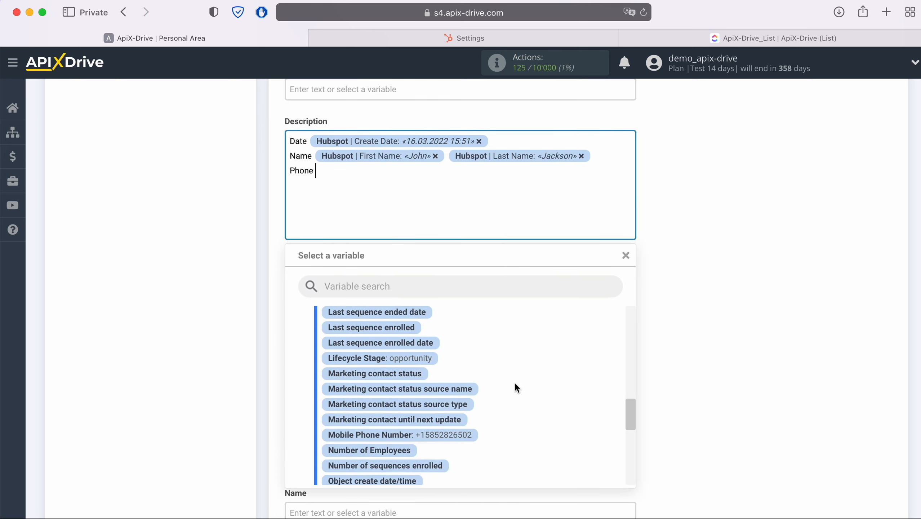
{"action": "left_click", "coordinate": [468, 434]}
Add an "Email" line to the Description with the Hubspot Email variable
{"action": "key", "text": "Return"}
{"action": "type", "text": "Email"}
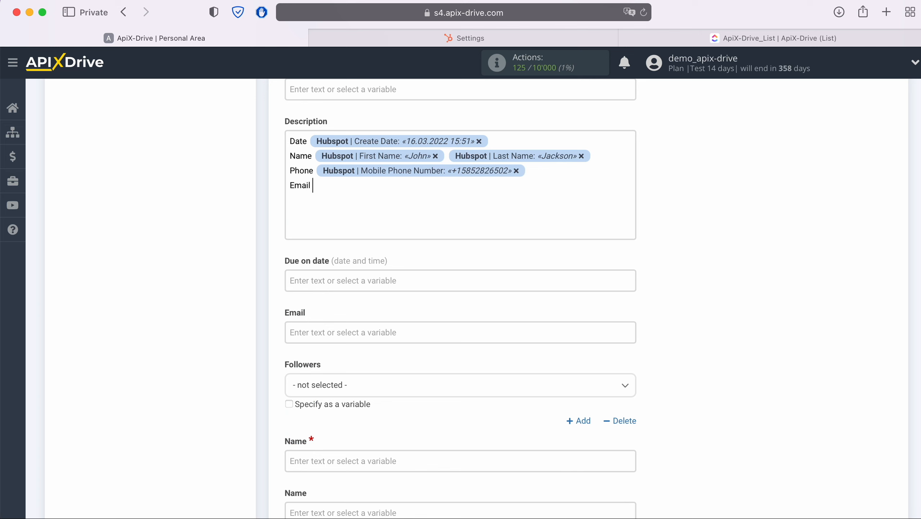
{"action": "left_click", "coordinate": [356, 185]}
{"action": "scroll", "coordinate": [521, 384], "scroll_direction": "up", "scroll_amount": 4}
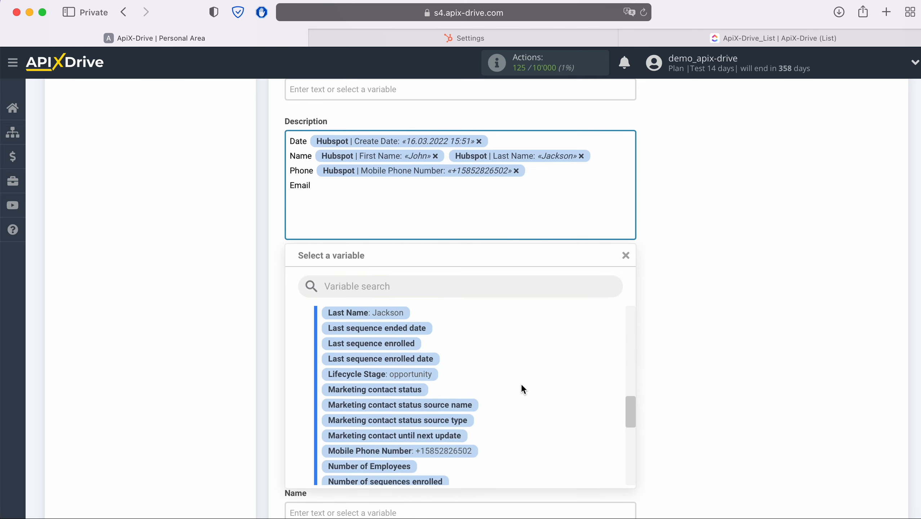
{"action": "scroll", "coordinate": [520, 384], "scroll_direction": "up", "scroll_amount": 5}
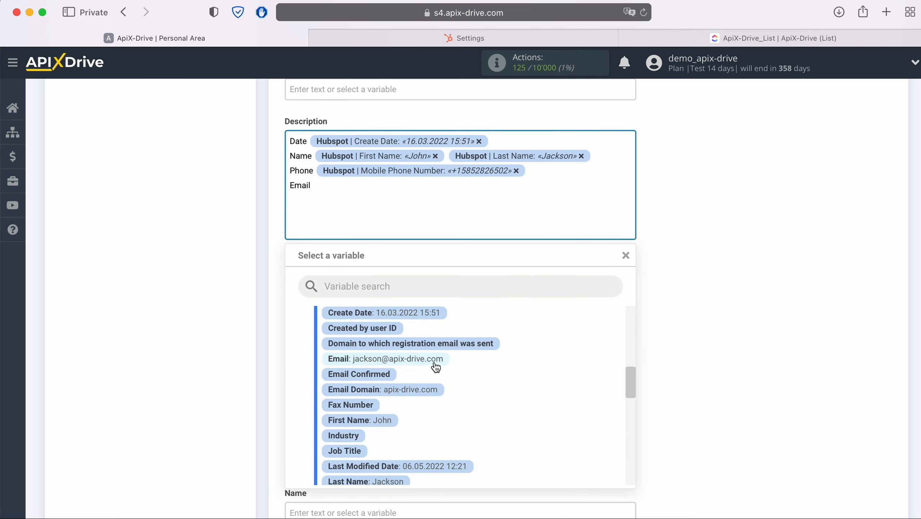
{"action": "left_click", "coordinate": [434, 359]}
Map the task's separate Email field to the Hubspot Email variable
{"action": "scroll", "coordinate": [434, 359], "scroll_direction": "down", "scroll_amount": 2}
{"action": "left_click", "coordinate": [385, 262]}
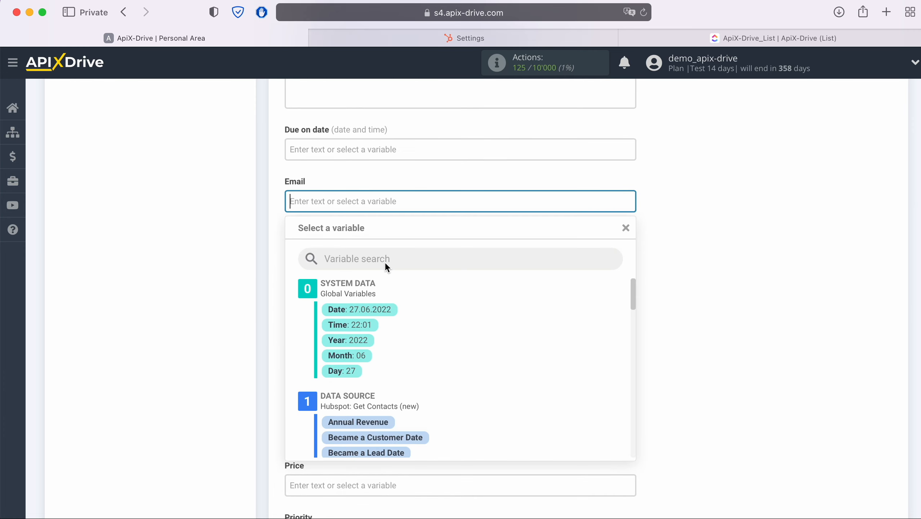
{"action": "scroll", "coordinate": [467, 311], "scroll_direction": "down", "scroll_amount": 7}
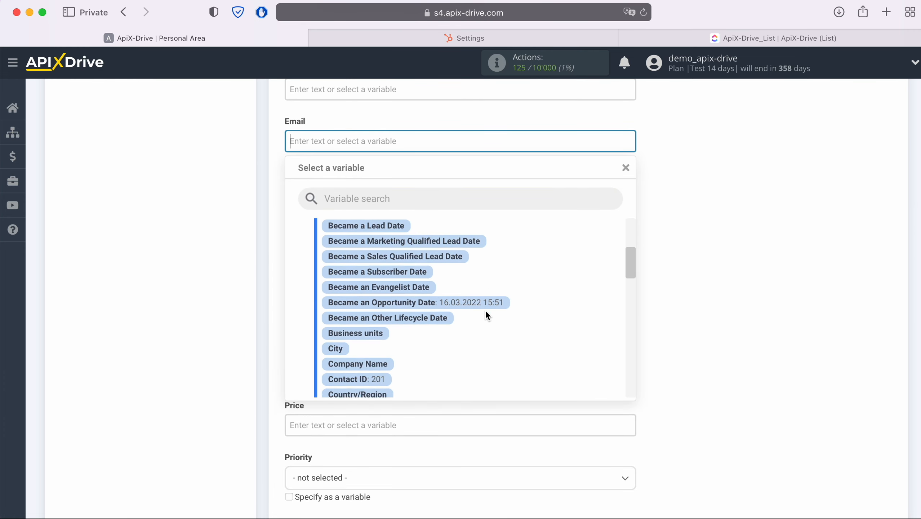
{"action": "scroll", "coordinate": [486, 314], "scroll_direction": "down", "scroll_amount": 2}
{"action": "left_click", "coordinate": [435, 340]}
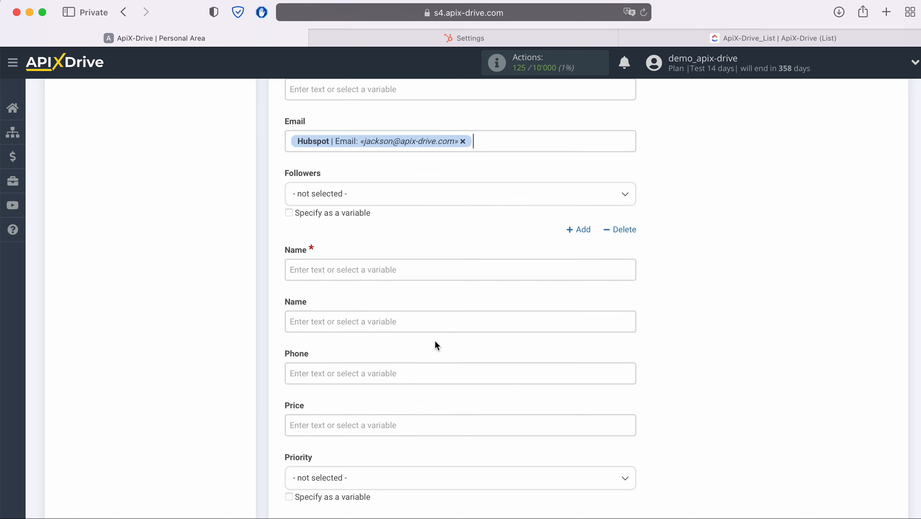
Enter "New Contact" in the required Name field of the task
{"action": "left_click", "coordinate": [384, 269]}
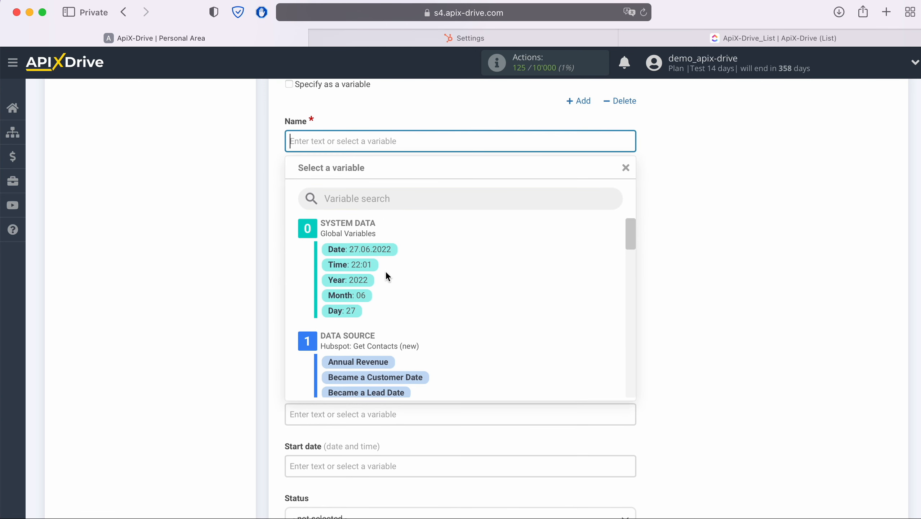
{"action": "type", "text": "New Contact"}
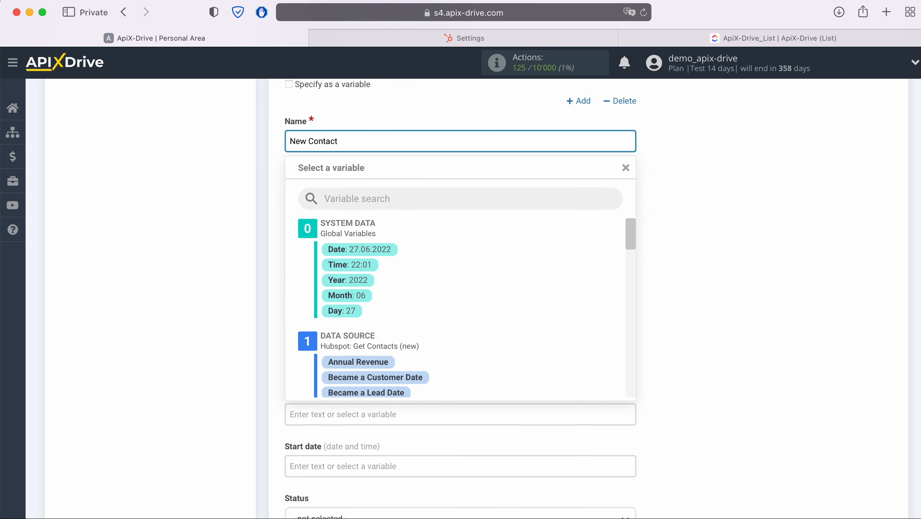
Complete the required Name field as "New Contact from Hubspot" followed by the Hubspot First Name and Last Name variables
{"action": "type", "text": " from Hubspot"}
{"action": "scroll", "coordinate": [519, 333], "scroll_direction": "down", "scroll_amount": 5}
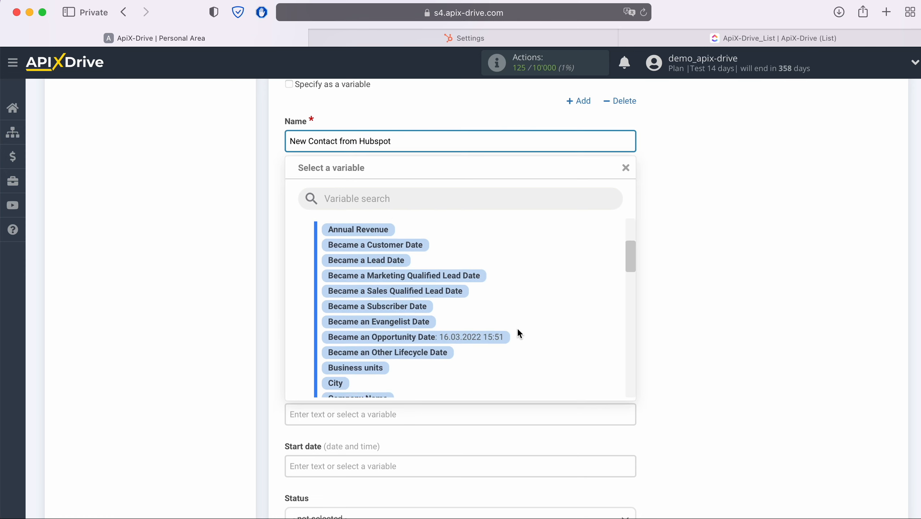
{"action": "scroll", "coordinate": [516, 327], "scroll_direction": "down", "scroll_amount": 8}
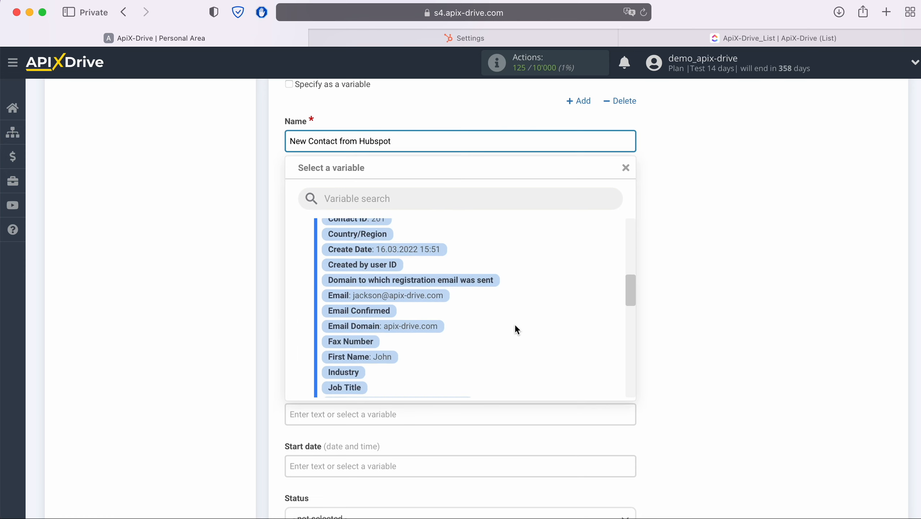
{"action": "left_click", "coordinate": [377, 299]}
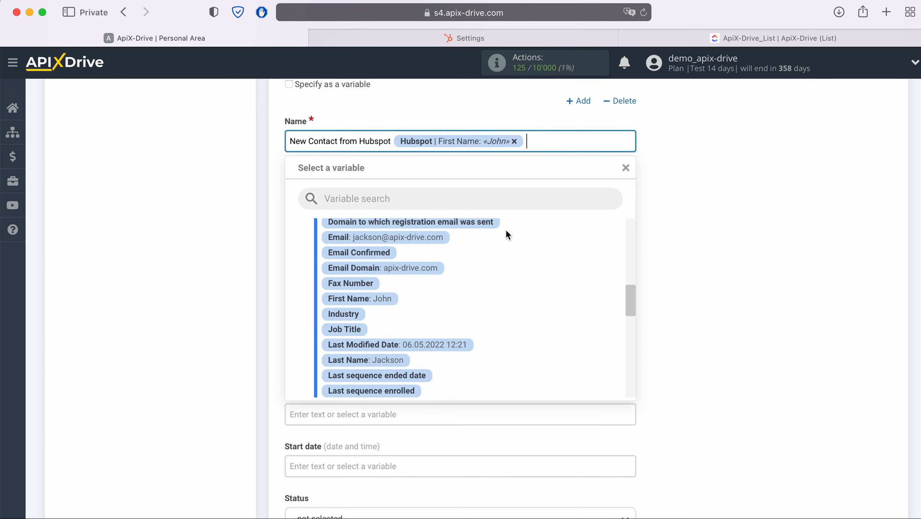
{"action": "left_click", "coordinate": [403, 356]}
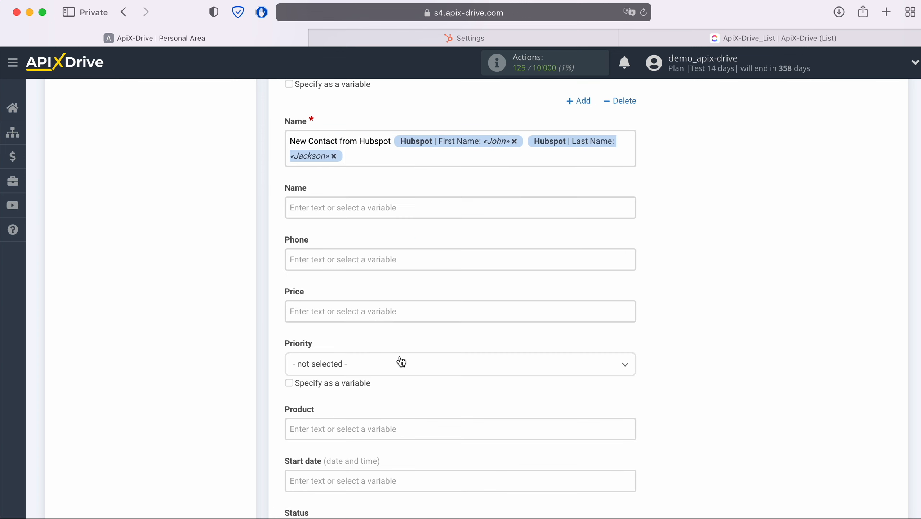
Map the second, optional Name field to the Hubspot First Name and Last Name variables
{"action": "left_click", "coordinate": [363, 208]}
{"action": "scroll", "coordinate": [493, 311], "scroll_direction": "down", "scroll_amount": 4}
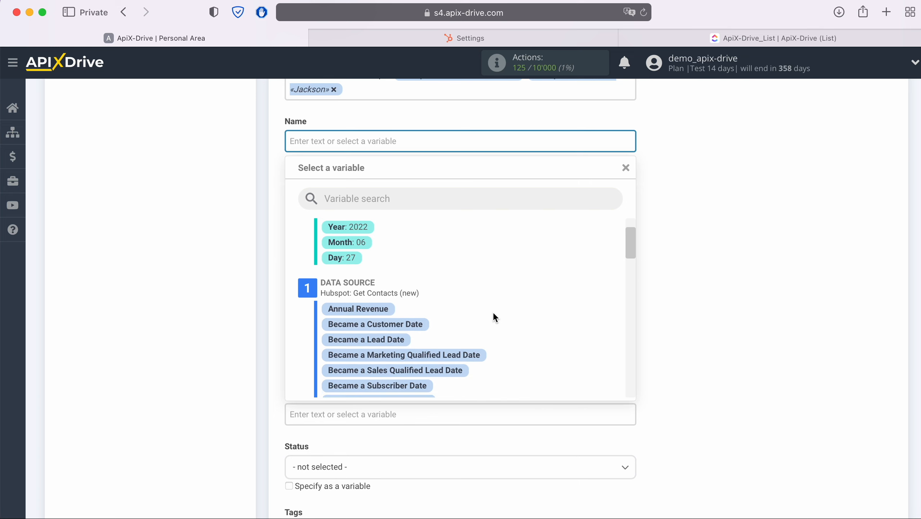
{"action": "scroll", "coordinate": [493, 312], "scroll_direction": "down", "scroll_amount": 5}
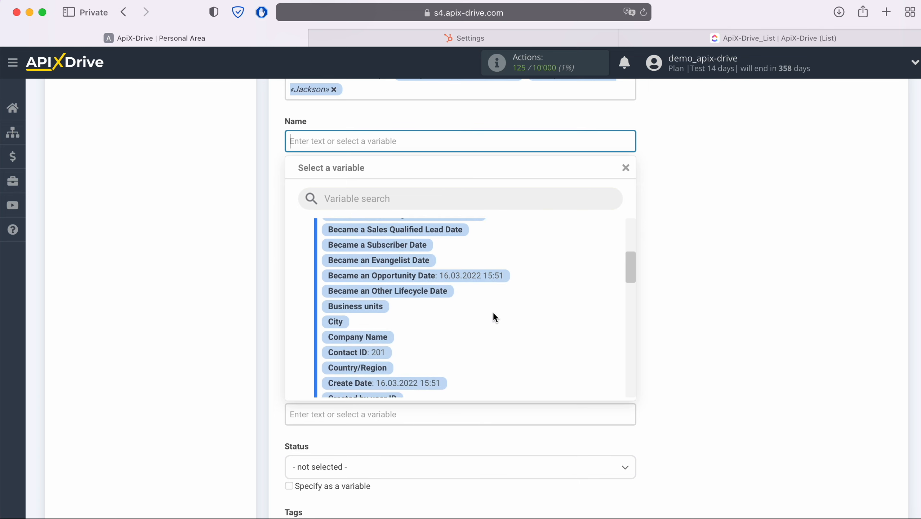
{"action": "scroll", "coordinate": [493, 311], "scroll_direction": "down", "scroll_amount": 4}
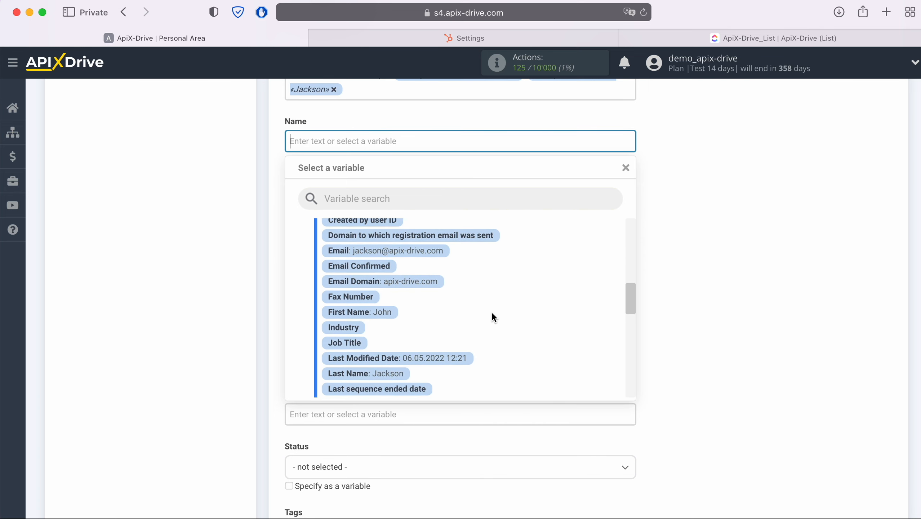
{"action": "left_click", "coordinate": [381, 299]}
{"action": "left_click", "coordinate": [451, 142]}
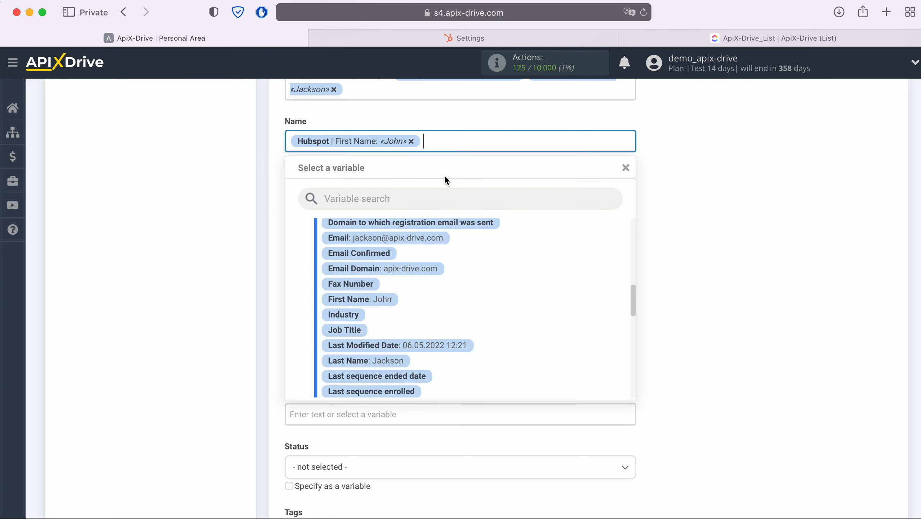
{"action": "left_click", "coordinate": [381, 360]}
Map the task's Phone field to the Hubspot Mobile Phone Number variable
{"action": "left_click", "coordinate": [343, 191]}
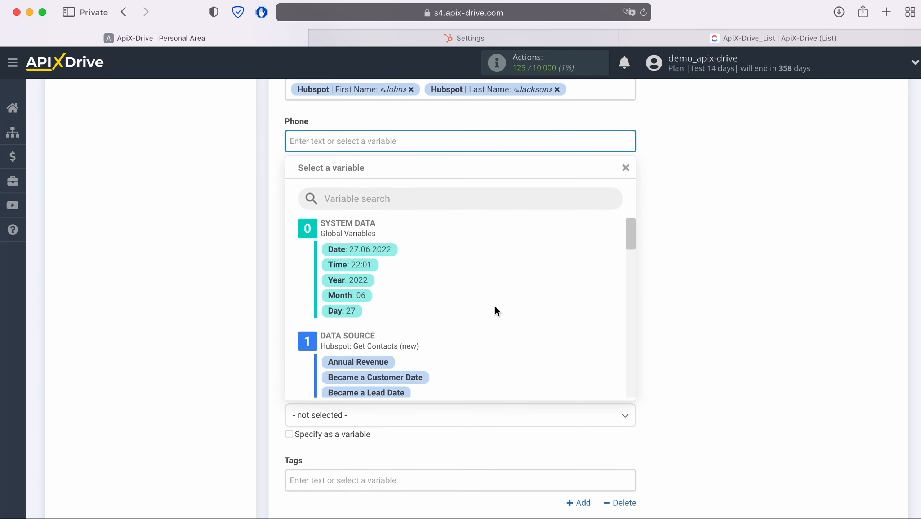
{"action": "scroll", "coordinate": [496, 305], "scroll_direction": "down", "scroll_amount": 3}
{"action": "scroll", "coordinate": [496, 305], "scroll_direction": "down", "scroll_amount": 5}
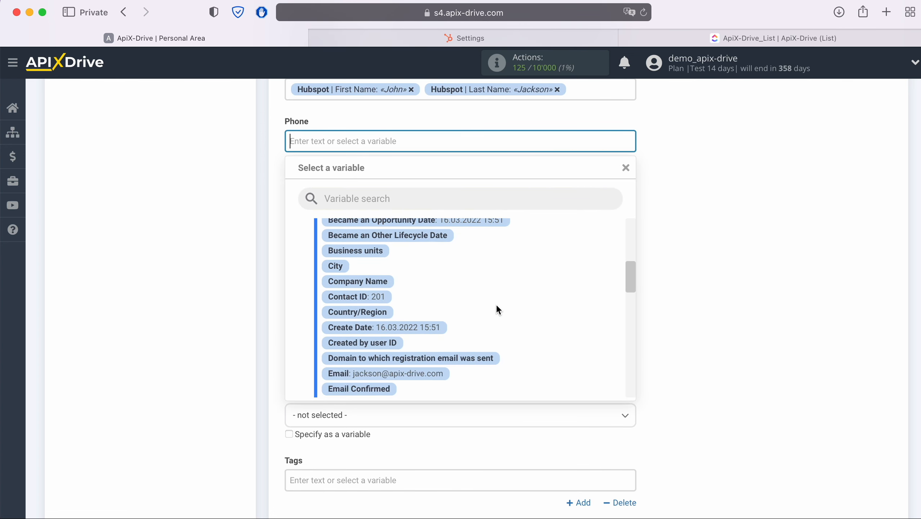
{"action": "scroll", "coordinate": [497, 306], "scroll_direction": "down", "scroll_amount": 5}
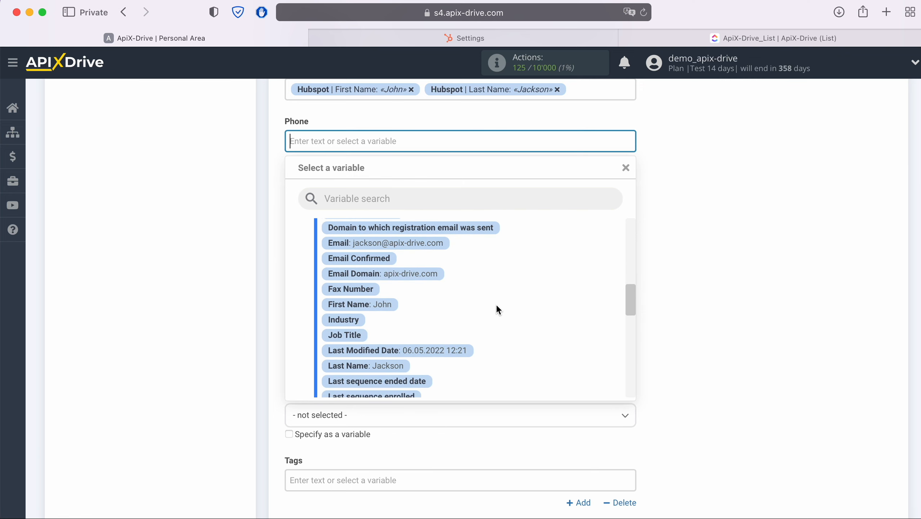
{"action": "scroll", "coordinate": [497, 305], "scroll_direction": "down", "scroll_amount": 5}
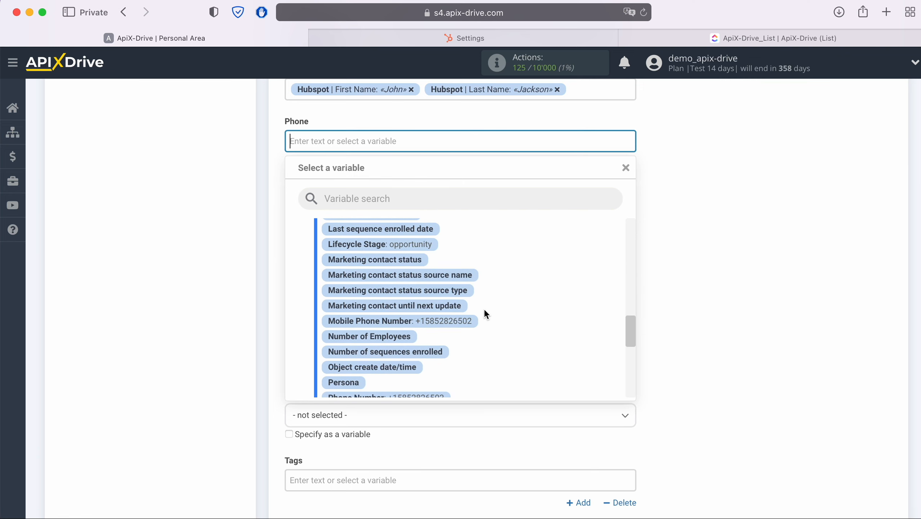
{"action": "left_click", "coordinate": [453, 322]}
Set the task's Priority to High and its Status to "to do"
{"action": "left_click", "coordinate": [397, 250]}
{"action": "left_click", "coordinate": [313, 325]}
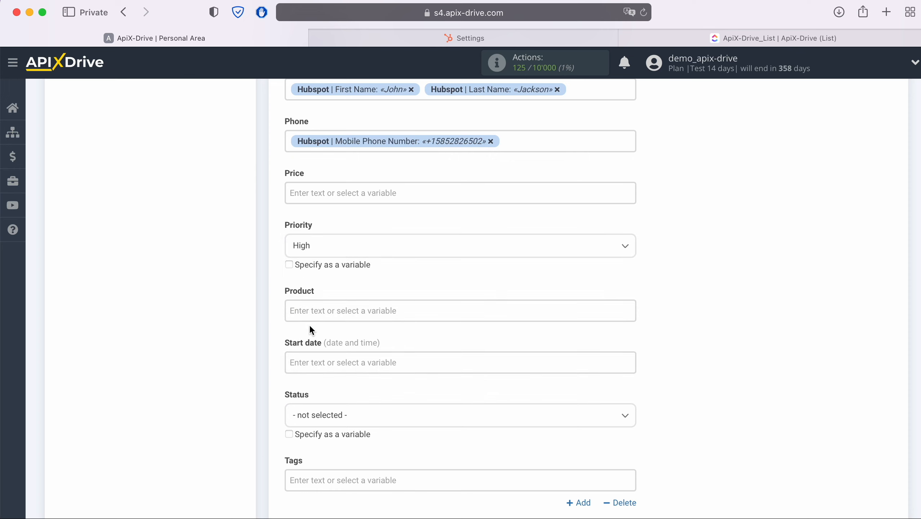
{"action": "scroll", "coordinate": [348, 315], "scroll_direction": "down", "scroll_amount": 3}
{"action": "left_click", "coordinate": [362, 317]}
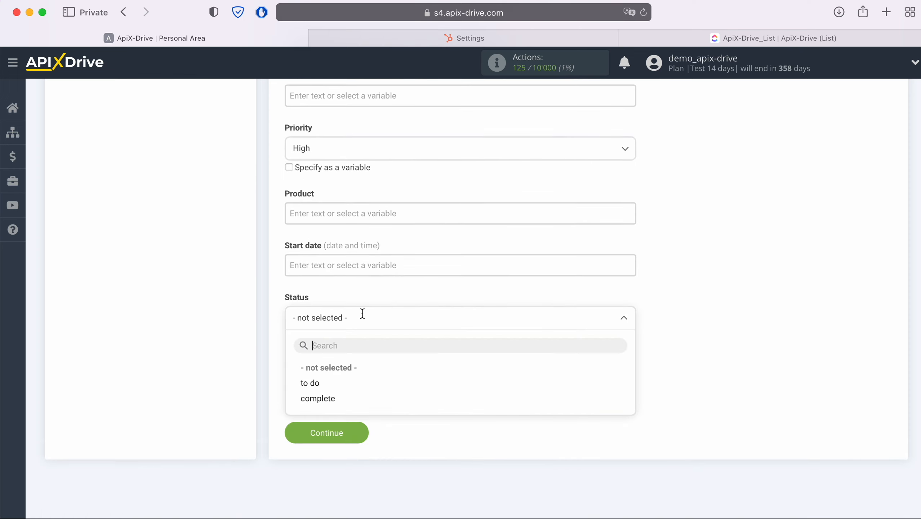
{"action": "left_click", "coordinate": [318, 382]}
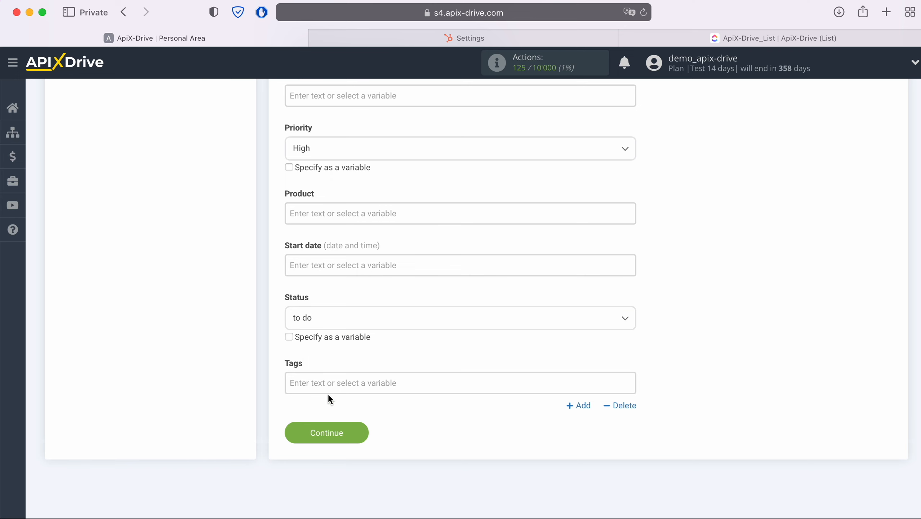
Accept the destination field settings and send the test data to ClickUp
{"action": "left_click", "coordinate": [361, 426]}
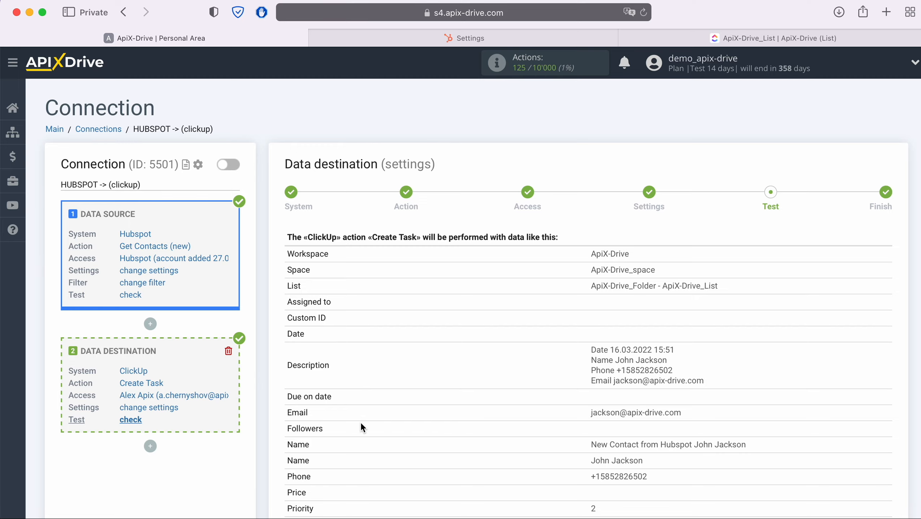
{"action": "scroll", "coordinate": [361, 422], "scroll_direction": "down", "scroll_amount": 4}
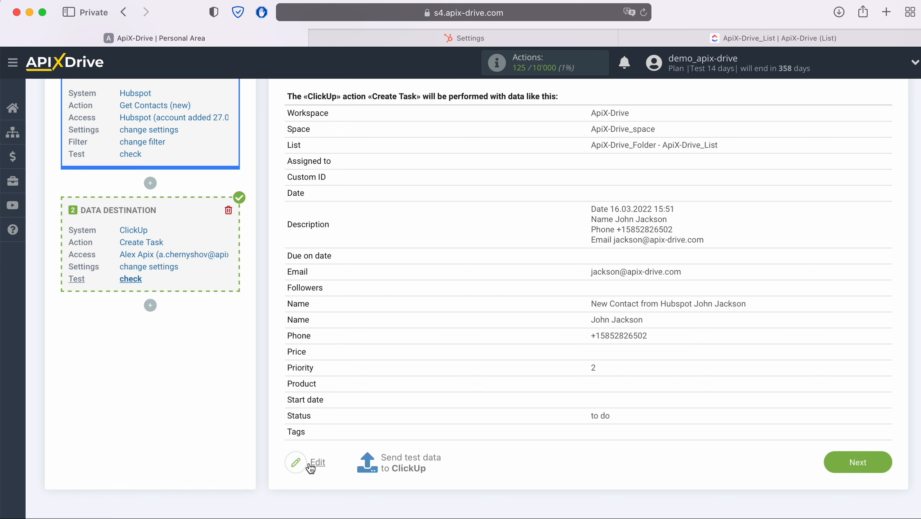
{"action": "left_click", "coordinate": [411, 458]}
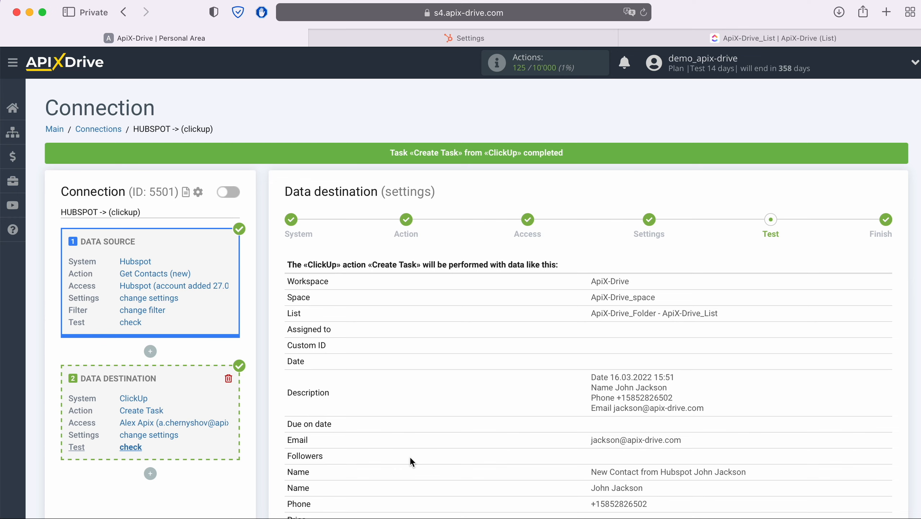
Switch to ClickUp, reload ApiX-Drive_List and open the new contact task to check its description and fields
{"action": "left_click", "coordinate": [722, 36]}
{"action": "left_click", "coordinate": [643, 13]}
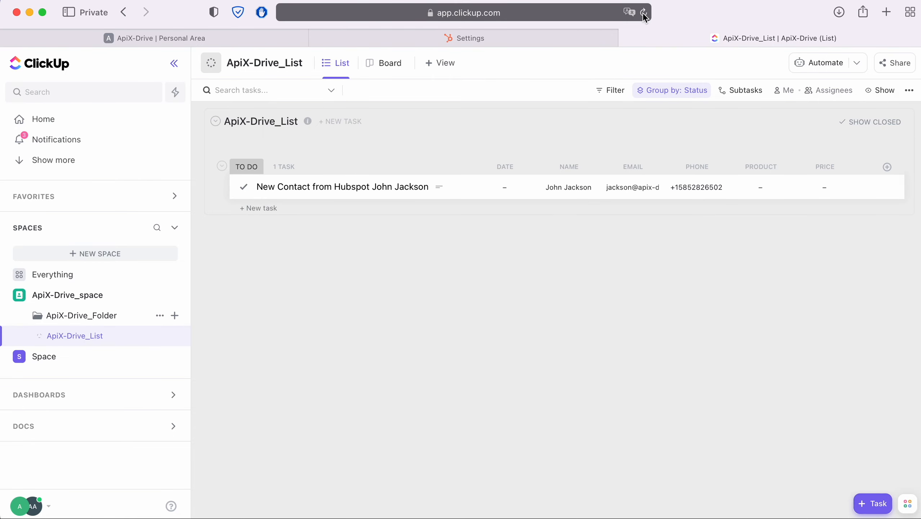
{"action": "left_click", "coordinate": [324, 187]}
{"action": "scroll", "coordinate": [385, 252], "scroll_direction": "down", "scroll_amount": 2}
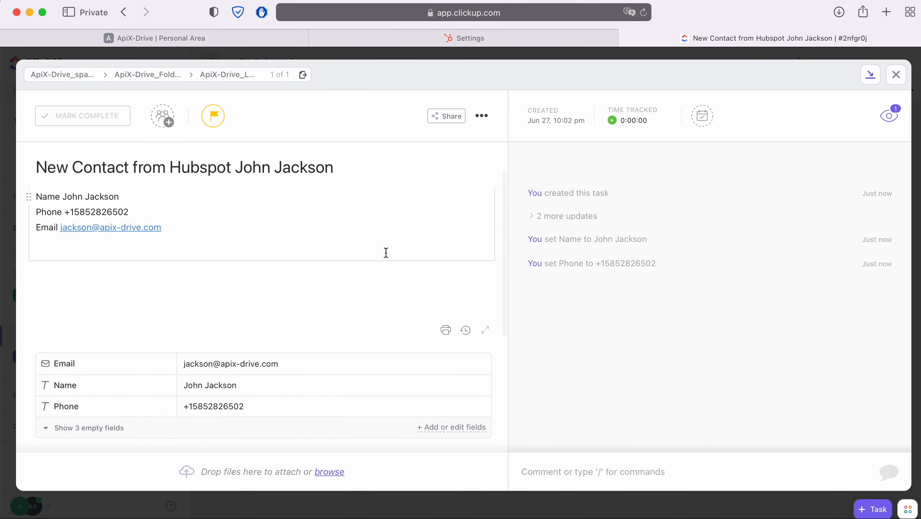
{"action": "scroll", "coordinate": [386, 254], "scroll_direction": "up", "scroll_amount": 1}
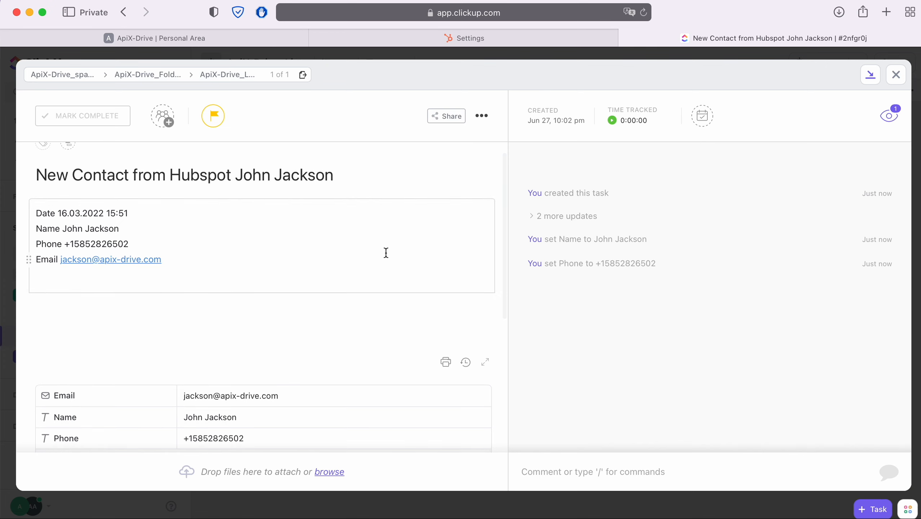
Return to ApiX-Drive, finish the data destination setup and enable automatic updates for the connection
{"action": "left_click", "coordinate": [270, 43]}
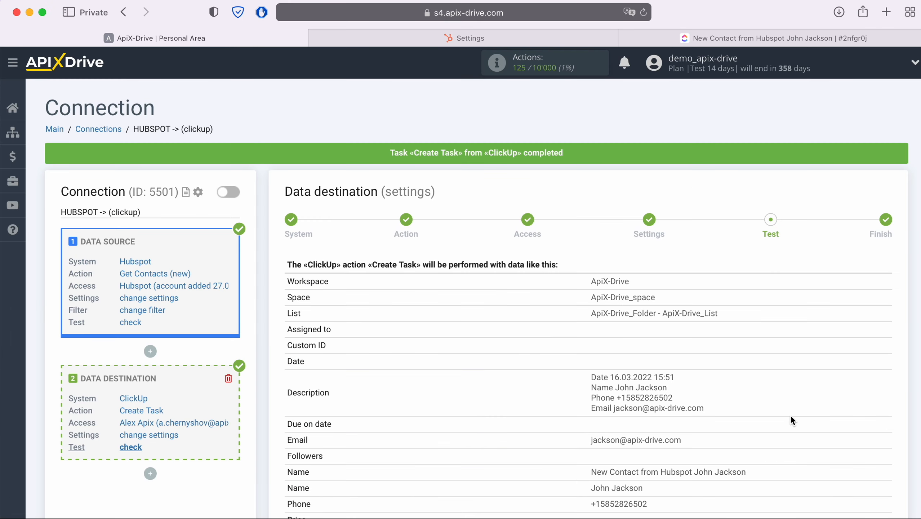
{"action": "scroll", "coordinate": [795, 414], "scroll_direction": "down", "scroll_amount": 5}
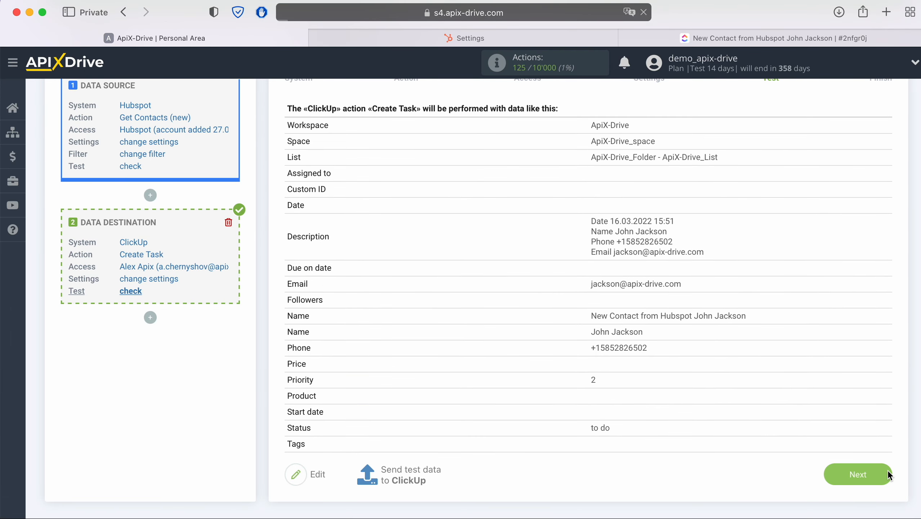
{"action": "left_click", "coordinate": [886, 473]}
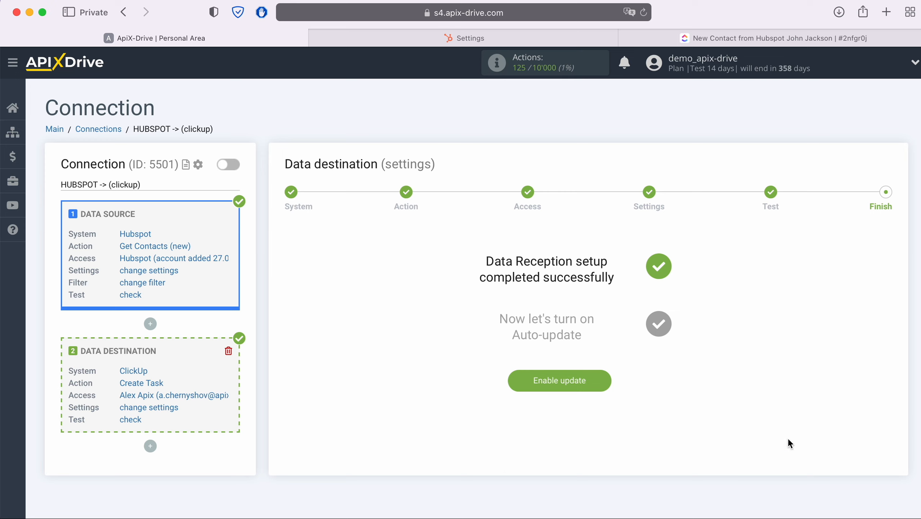
{"action": "left_click", "coordinate": [601, 378]}
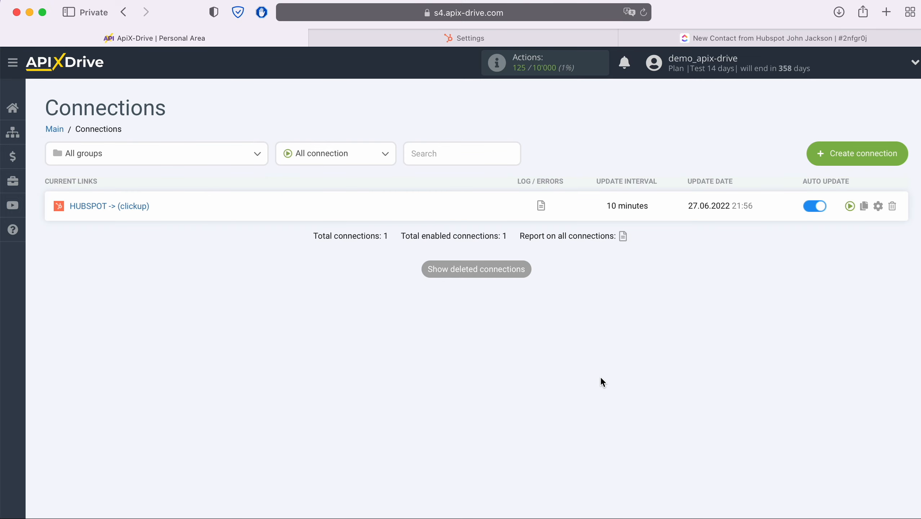
Set the update interval of the HUBSPOT -> (clickup) connection to 5 minutes and save the setup
{"action": "left_click", "coordinate": [878, 206]}
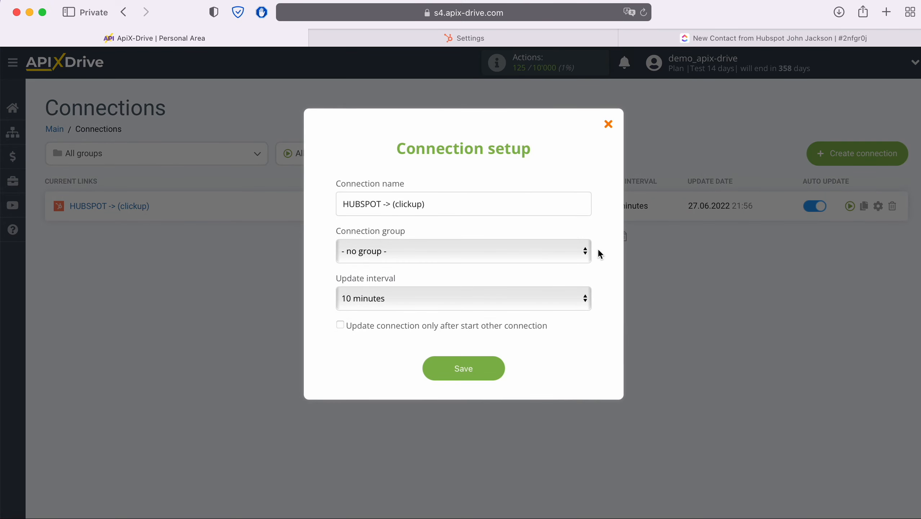
{"action": "left_click", "coordinate": [553, 299]}
{"action": "left_click", "coordinate": [481, 278]}
{"action": "left_click", "coordinate": [490, 365]}
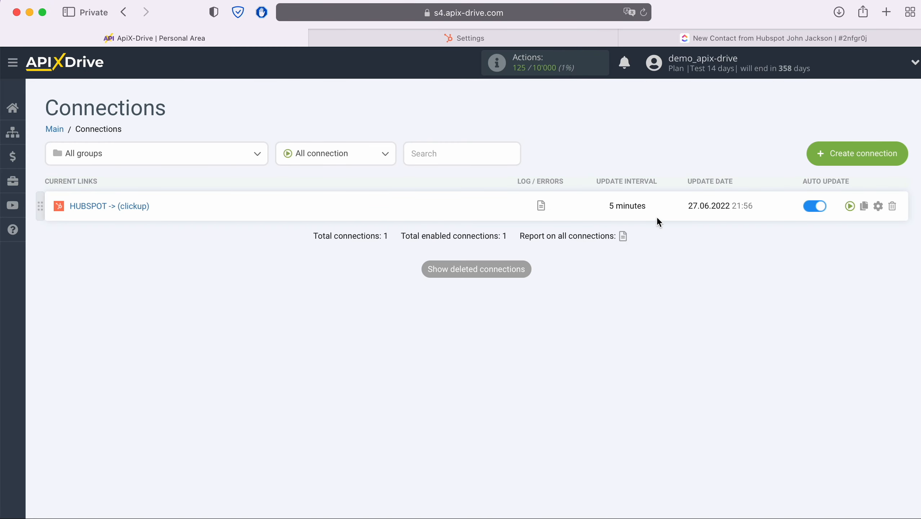